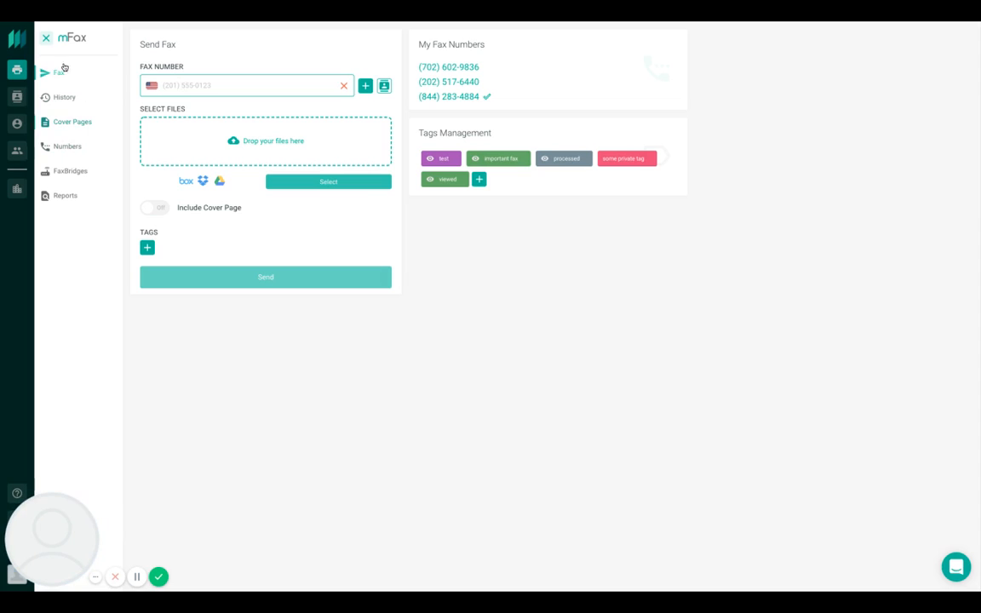
Go to the fax cover pages and preview the mFax Default system cover page
{"action": "left_click", "coordinate": [64, 127]}
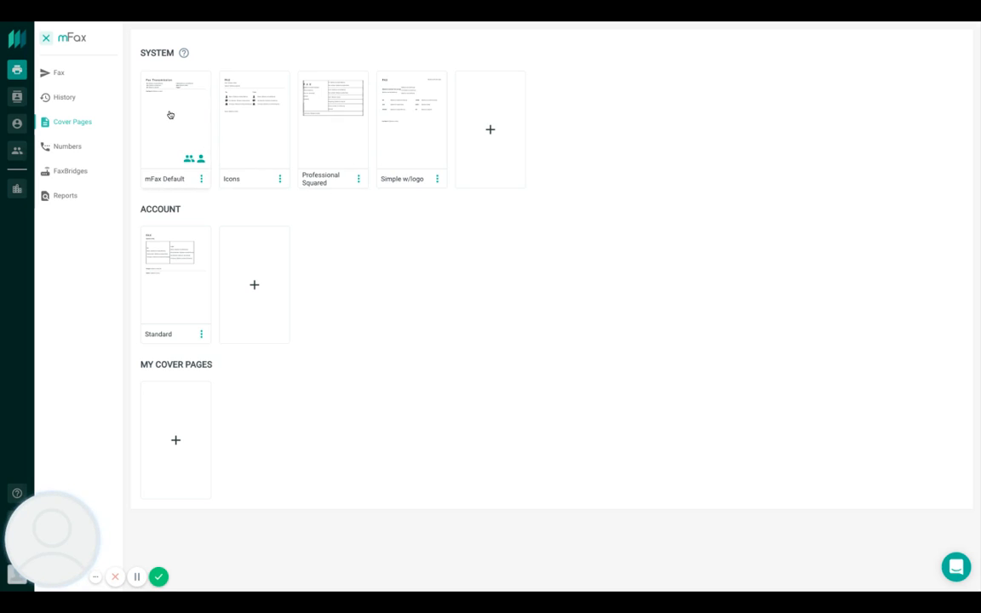
{"action": "left_click", "coordinate": [201, 177]}
{"action": "left_click", "coordinate": [221, 207]}
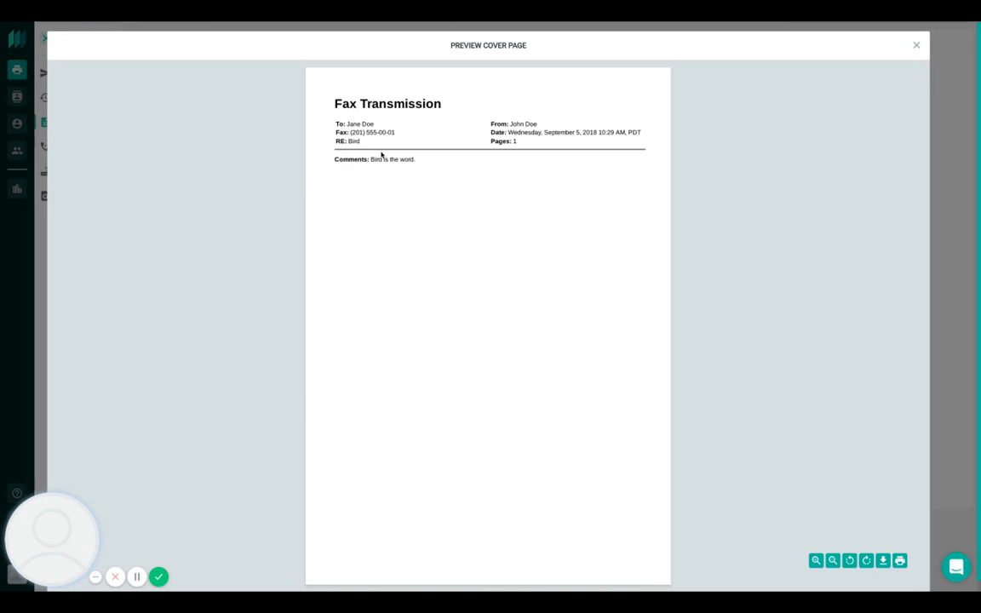
{"action": "left_click", "coordinate": [916, 46]}
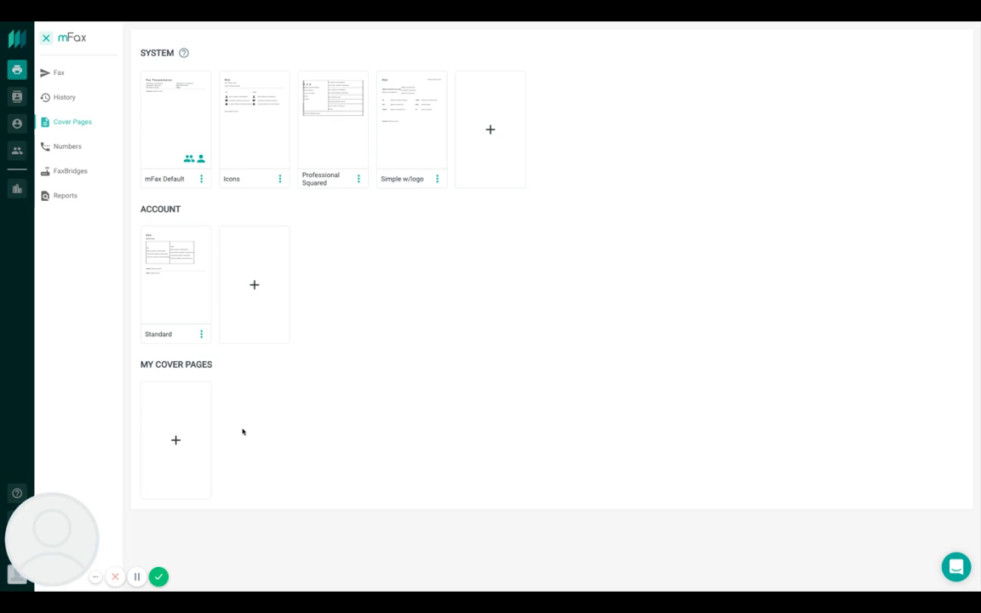
Start a personal cover page from scratch and fill its body with the fax template containing bracketed Date, Subject, recipient, sender and message placeholders
{"action": "left_click", "coordinate": [176, 437]}
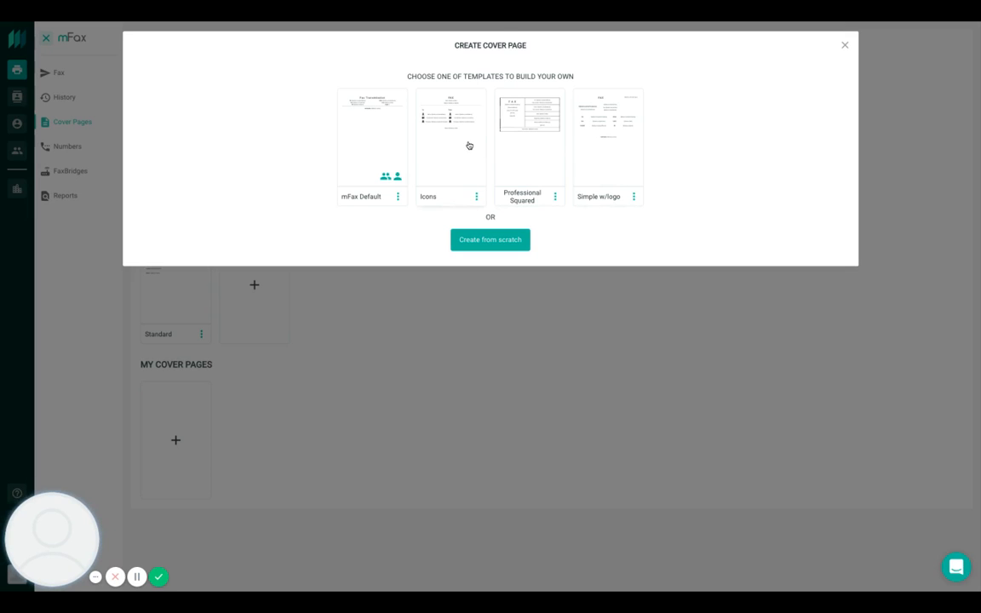
{"action": "left_click", "coordinate": [495, 241]}
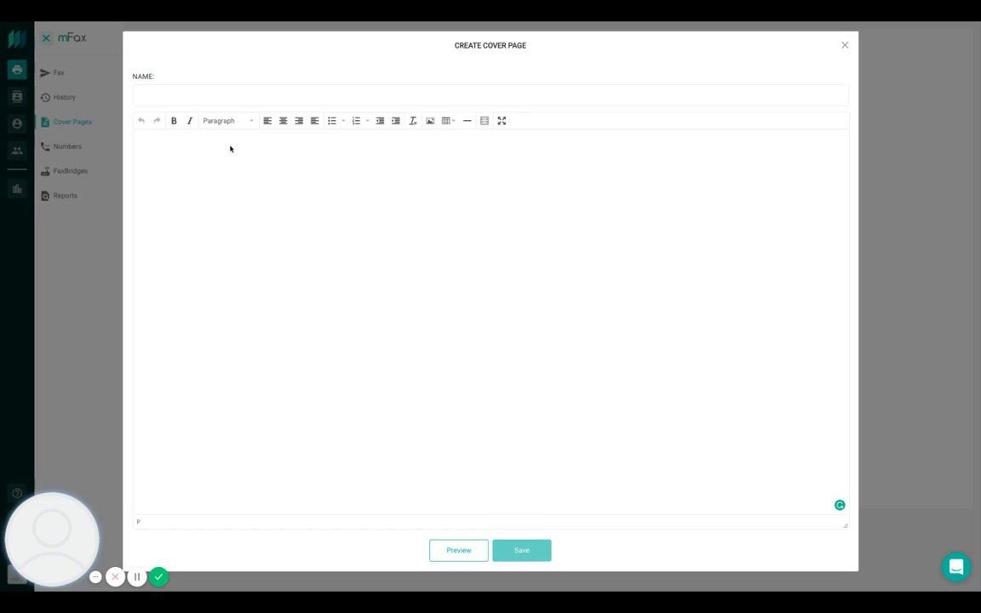
{"action": "left_click", "coordinate": [222, 121]}
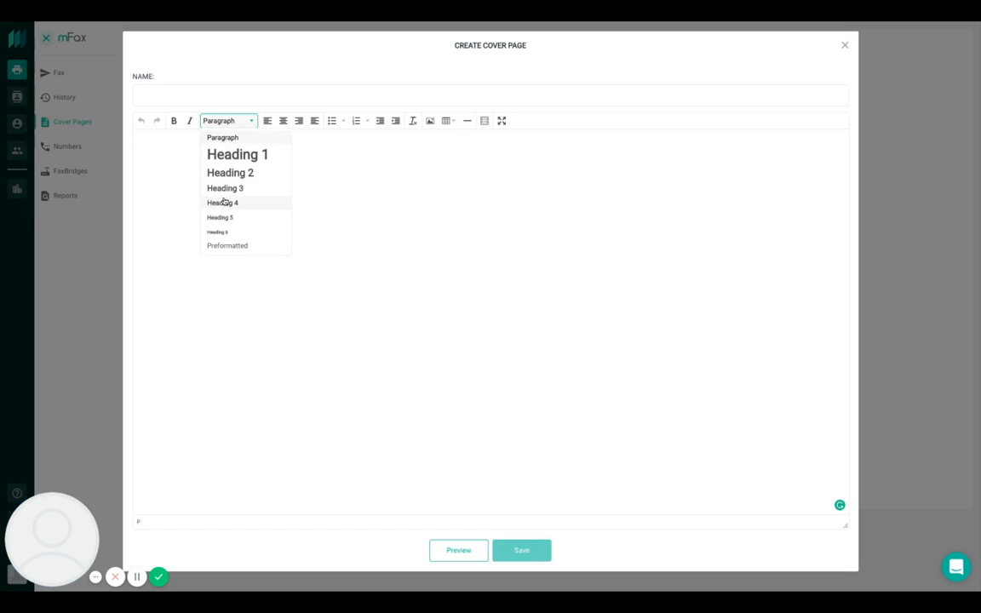
{"action": "left_click", "coordinate": [170, 148]}
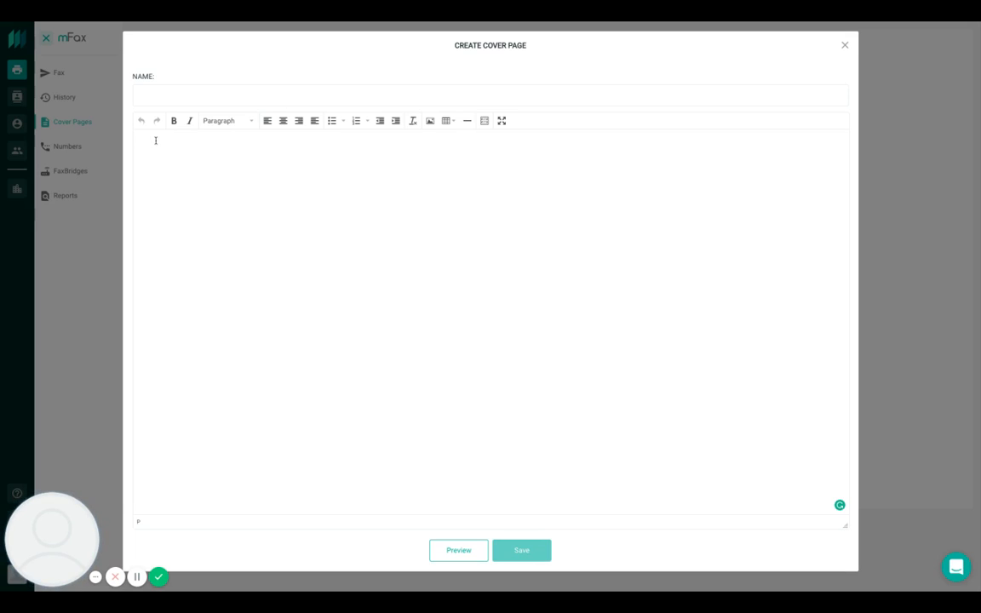
{"action": "type", "text": "Fax Date:\t[Date] Subject:\t[Subject] To:\t[Recipient Name] Phone:\t[Telephone] Fax:\t[Fax] From:\t[Sender Name] Phone:\t[Telephone] Fax:\t[Fax] Message: [Start your message here.] [To easily replace placeholder text (such as this) with your own, just select a line or paragraph and start typing. For best results, don't include space to the left or right of the characters in your selection.]"}
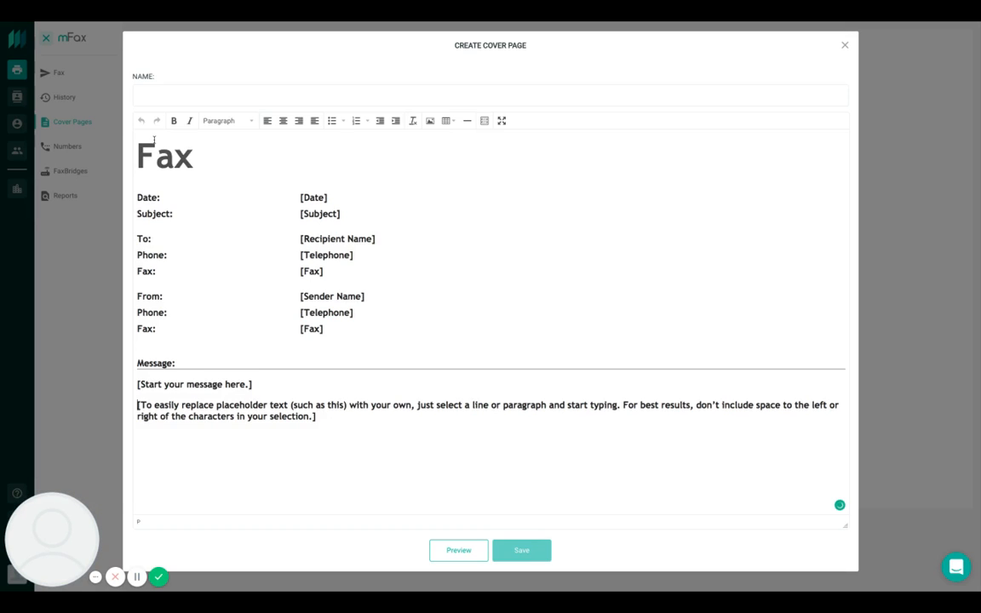
Try to replace the [Date] placeholder in the Date row with the Date template token
{"action": "left_click", "coordinate": [312, 297]}
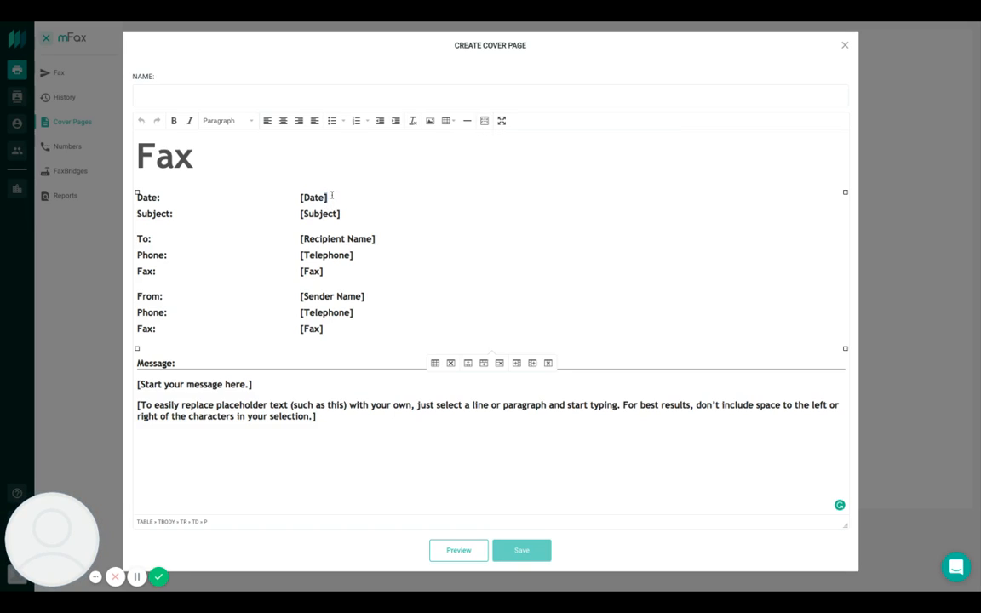
{"action": "left_click_drag", "start_coordinate": [332, 196], "coordinate": [290, 196]}
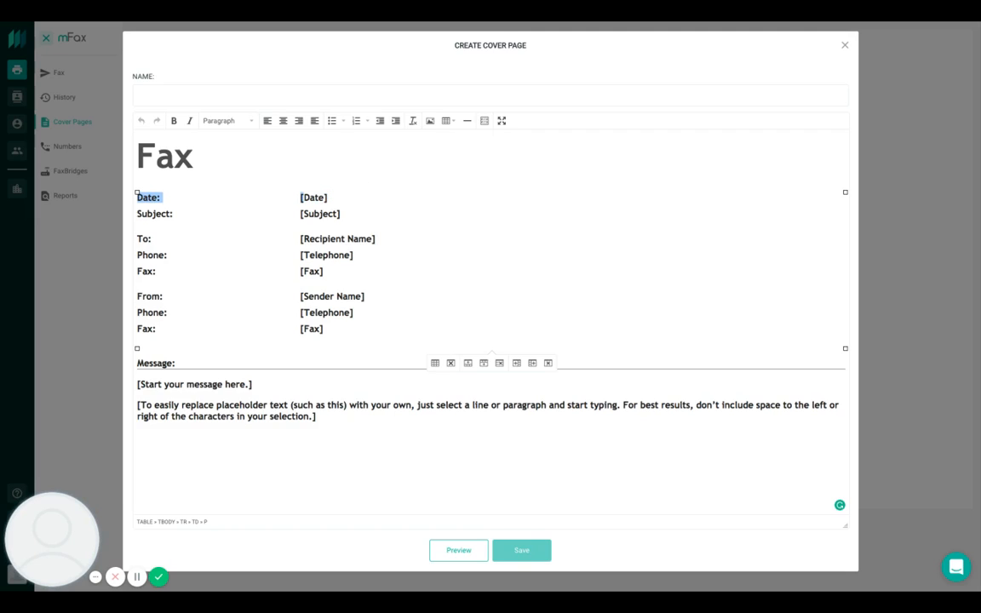
{"action": "left_click", "coordinate": [332, 196]}
{"action": "key", "text": "shift+Left"}
{"action": "key", "text": "shift+Left"}
{"action": "key", "text": "shift+Left"}
{"action": "key", "text": "shift+Left"}
{"action": "key", "text": "shift+Left"}
{"action": "key", "text": "shift+Left"}
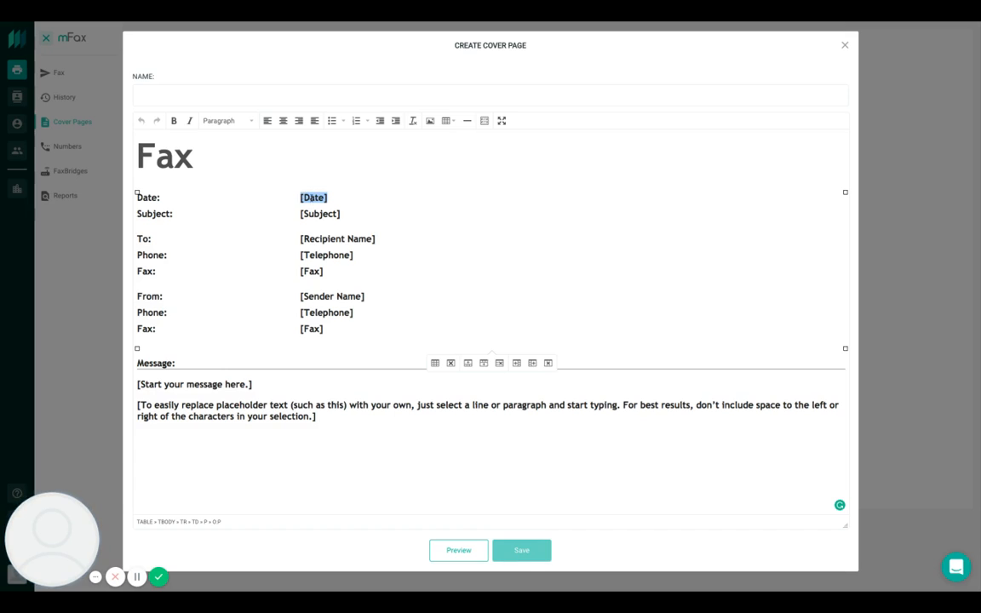
{"action": "left_click", "coordinate": [485, 121]}
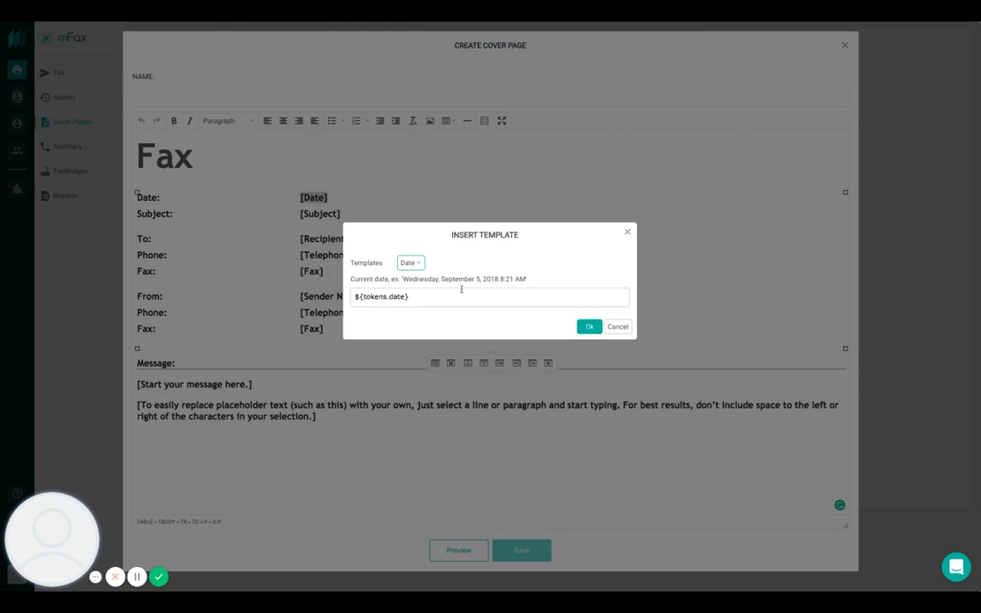
{"action": "left_click", "coordinate": [579, 326]}
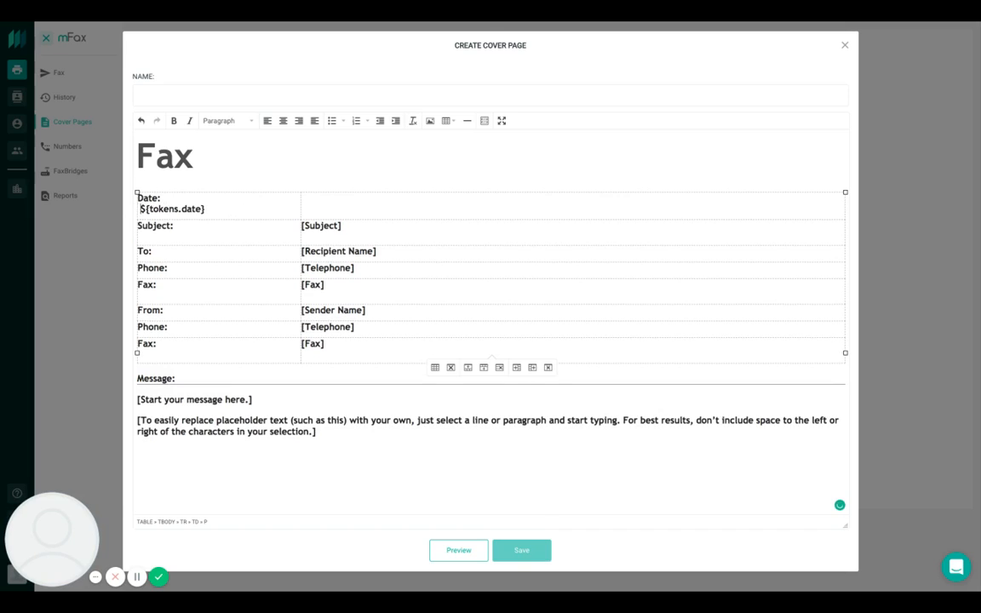
Delete the misplaced date token under the Date label and insert the Date template token in the empty cell beside it
{"action": "left_click", "coordinate": [309, 205]}
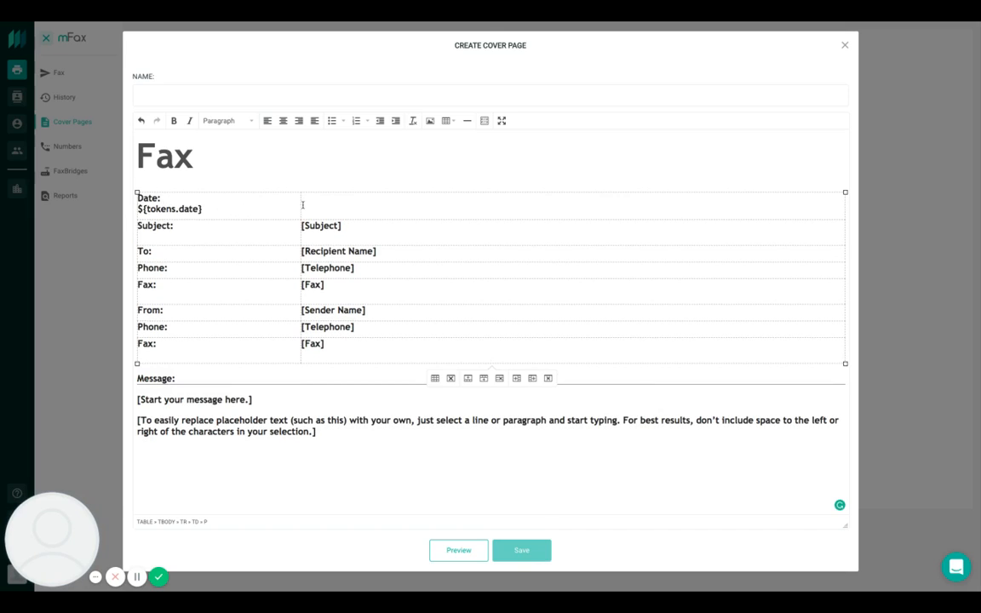
{"action": "double_click", "coordinate": [203, 208]}
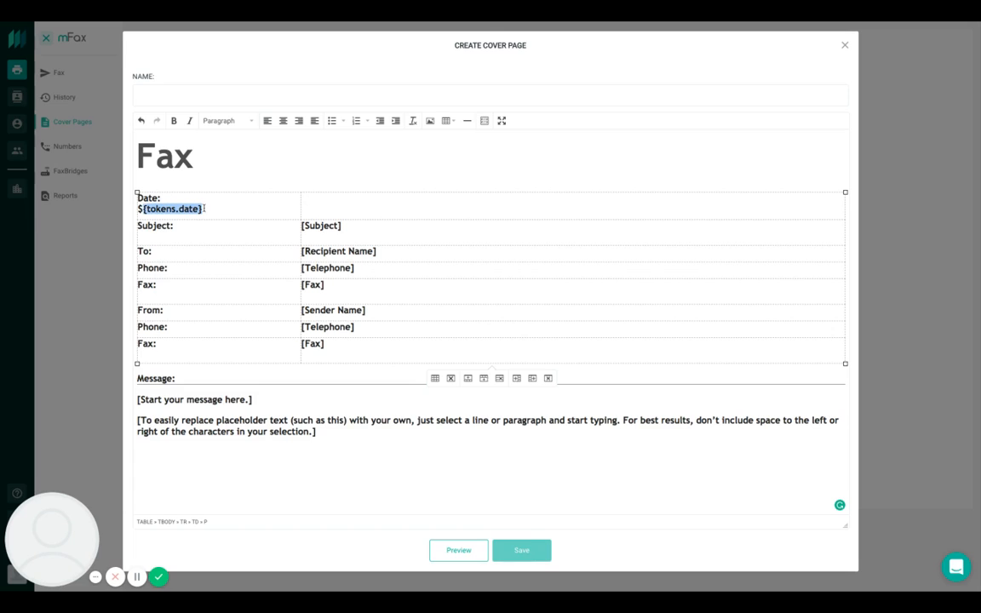
{"action": "right_click", "coordinate": [150, 211]}
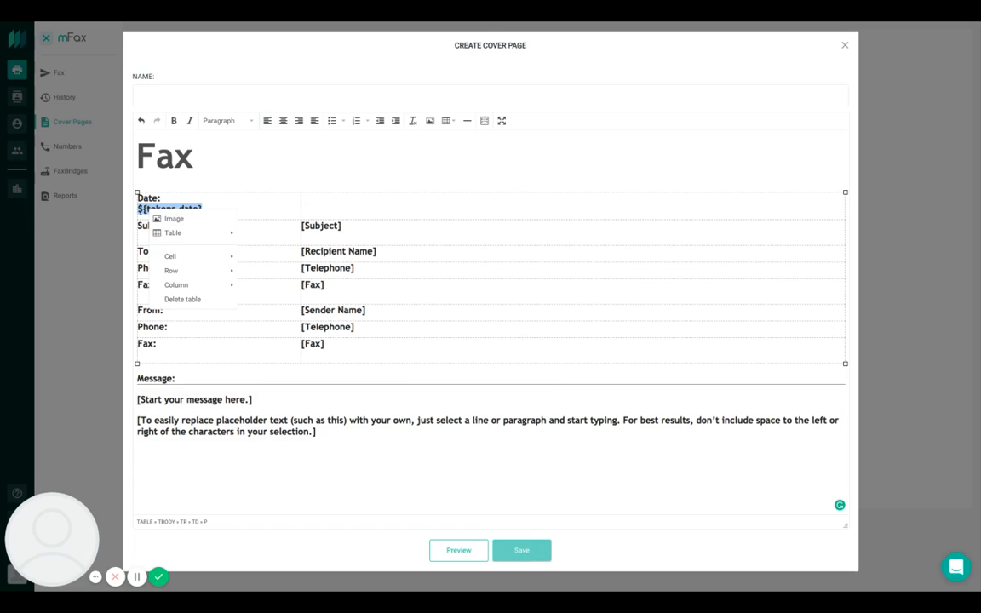
{"action": "key", "text": "Escape"}
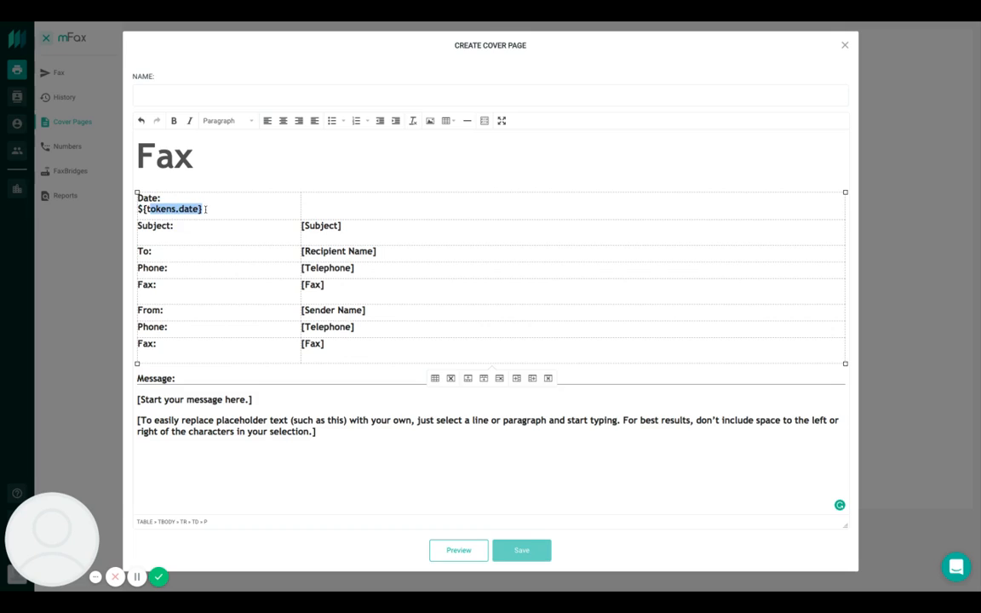
{"action": "key", "text": "BackSpace"}
{"action": "key", "text": "BackSpace"}
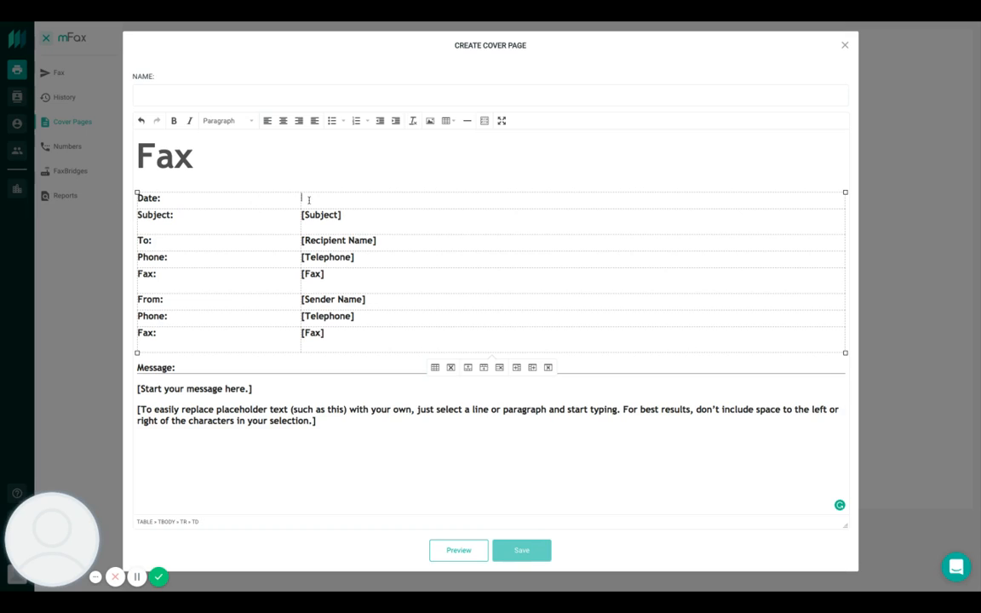
{"action": "left_click", "coordinate": [483, 120]}
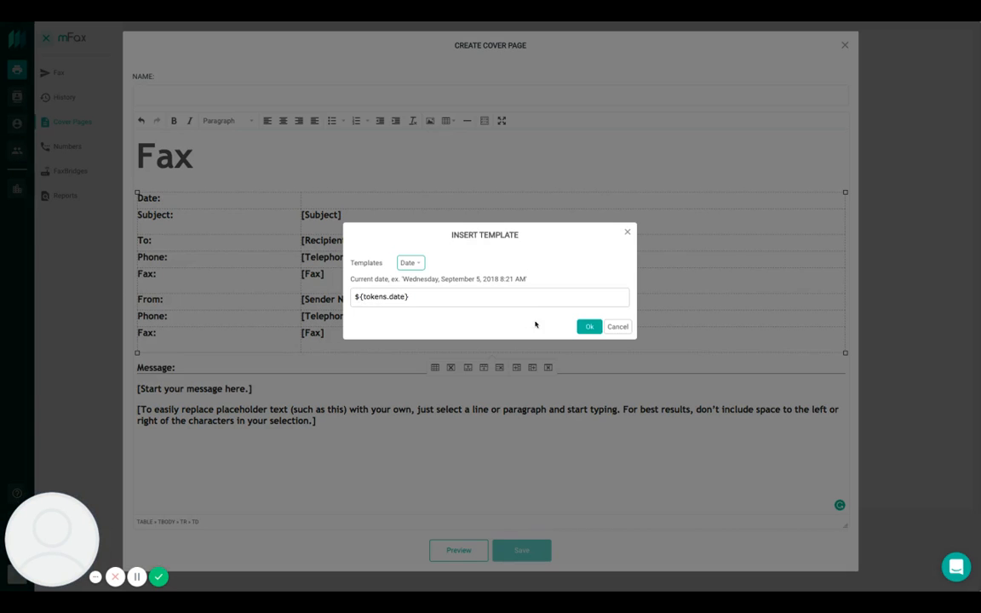
{"action": "left_click", "coordinate": [587, 326]}
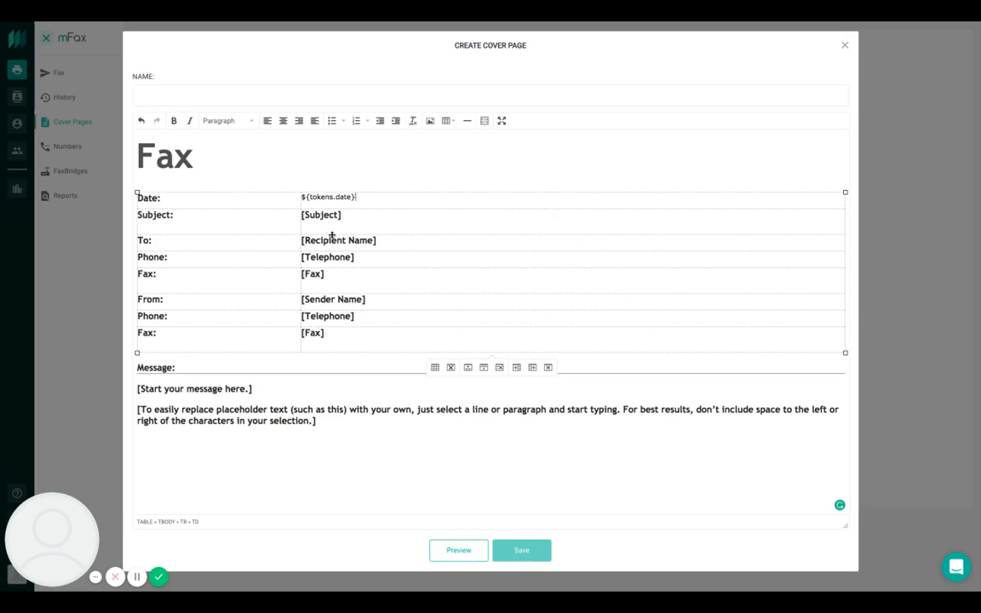
Replace the [Subject] placeholder in the Subject row with the Subject template token
{"action": "left_click", "coordinate": [354, 215]}
{"action": "left_click_drag", "start_coordinate": [342, 214], "coordinate": [306, 215]}
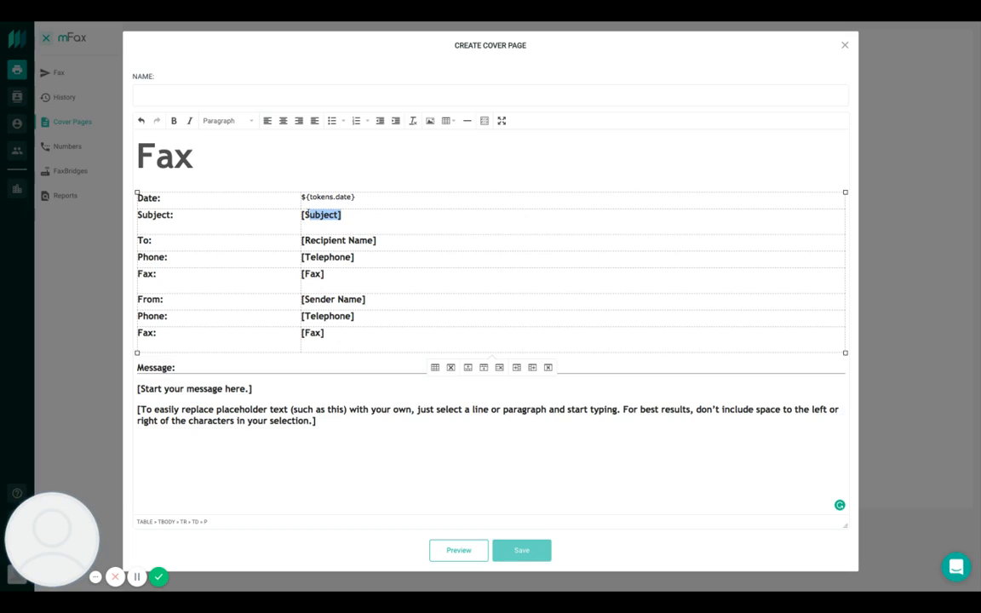
{"action": "key", "text": "BackSpace"}
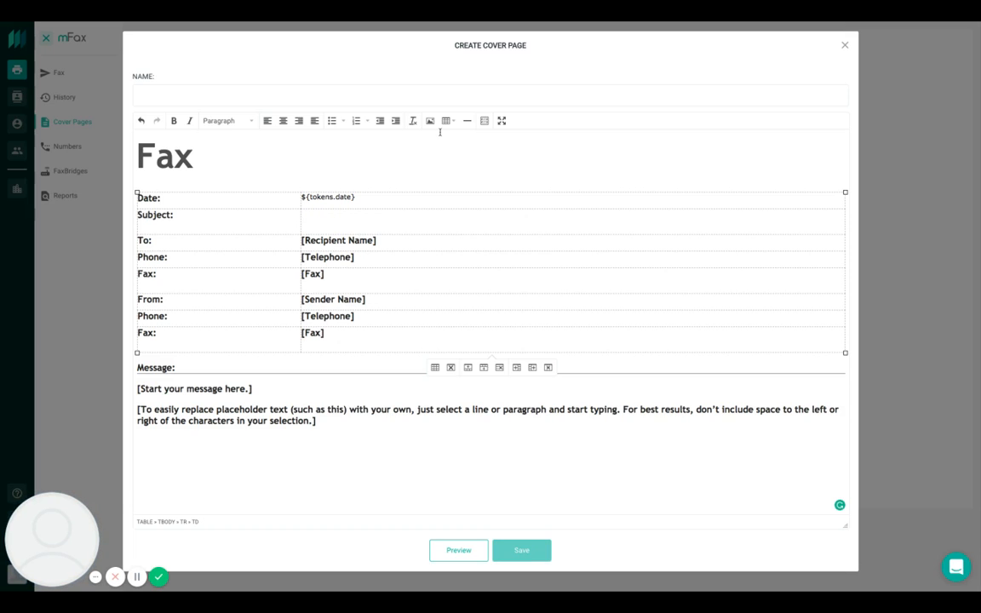
{"action": "left_click", "coordinate": [484, 120]}
{"action": "left_click", "coordinate": [410, 264]}
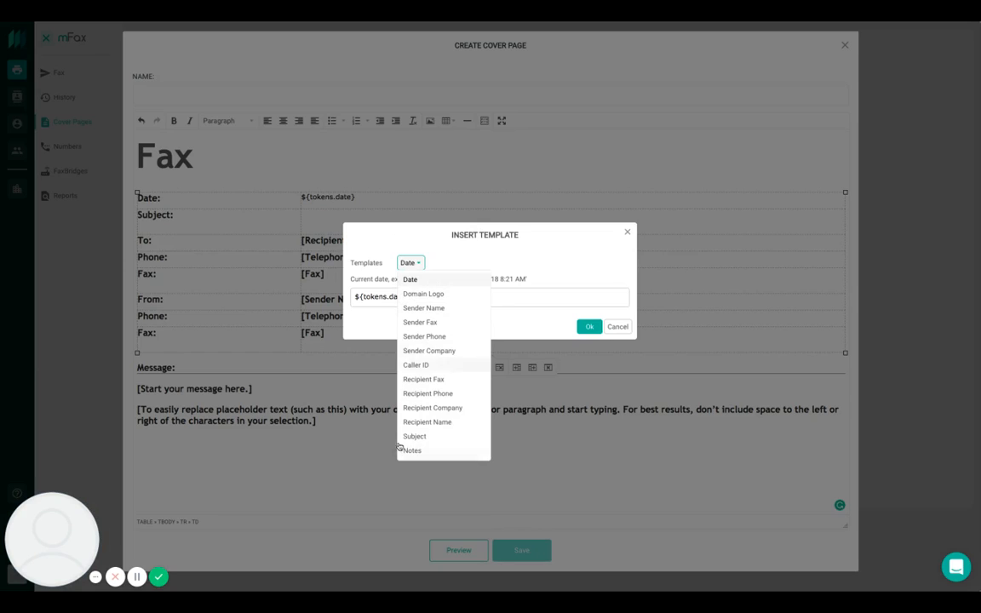
{"action": "left_click", "coordinate": [430, 436]}
{"action": "left_click", "coordinate": [588, 327]}
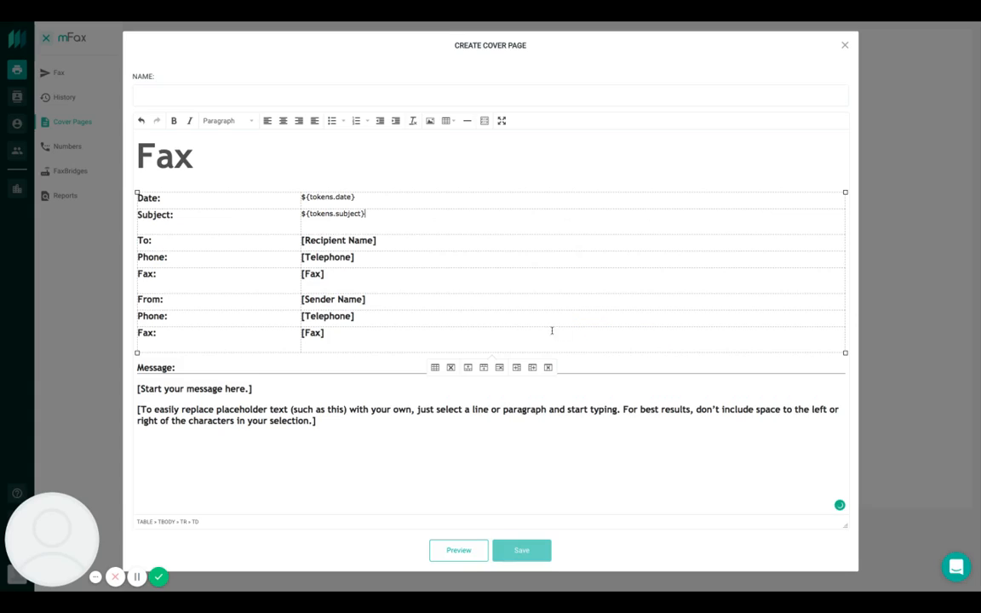
Replace the [Recipient Name] placeholder in the To row with the Recipient Name template token
{"action": "key", "text": "shift+Left"}
{"action": "key", "text": "shift+Left"}
{"action": "key", "text": "shift+Left"}
{"action": "key", "text": "shift+Left"}
{"action": "key", "text": "shift+Left"}
{"action": "key", "text": "shift+Left"}
{"action": "key", "text": "shift+Left"}
{"action": "key", "text": "shift+Left"}
{"action": "key", "text": "shift+Left"}
{"action": "key", "text": "shift+Left"}
{"action": "key", "text": "shift+Left"}
{"action": "key", "text": "shift+Left"}
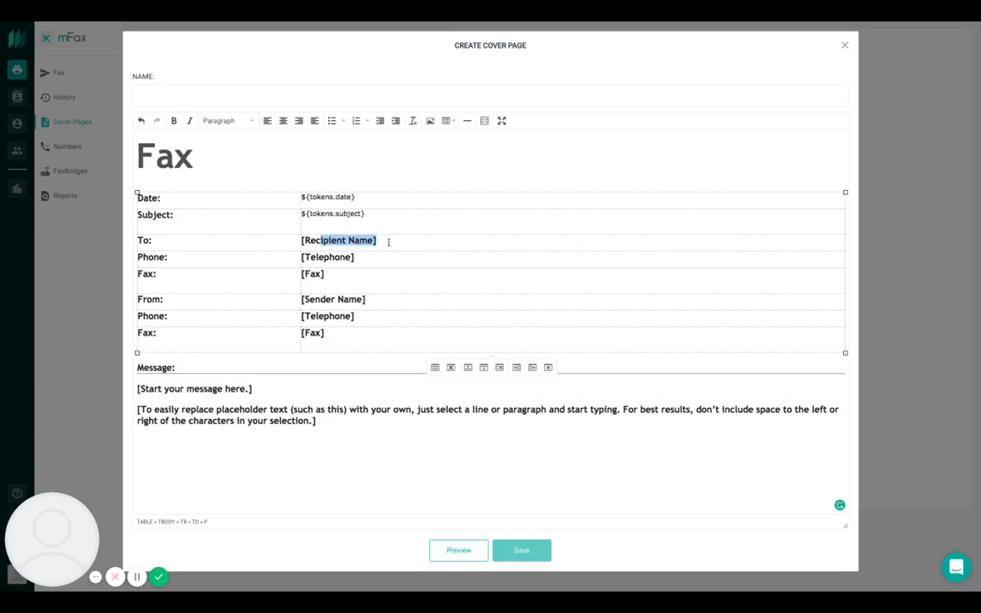
{"action": "key", "text": "BackSpace"}
{"action": "key", "text": "BackSpace"}
{"action": "key", "text": "BackSpace"}
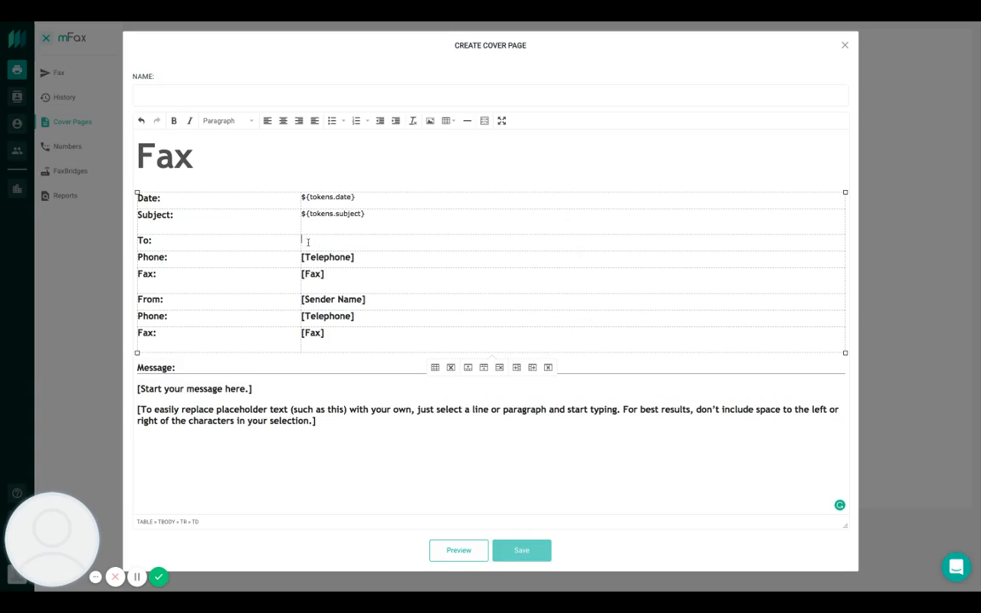
{"action": "left_click", "coordinate": [484, 121]}
{"action": "left_click", "coordinate": [410, 263]}
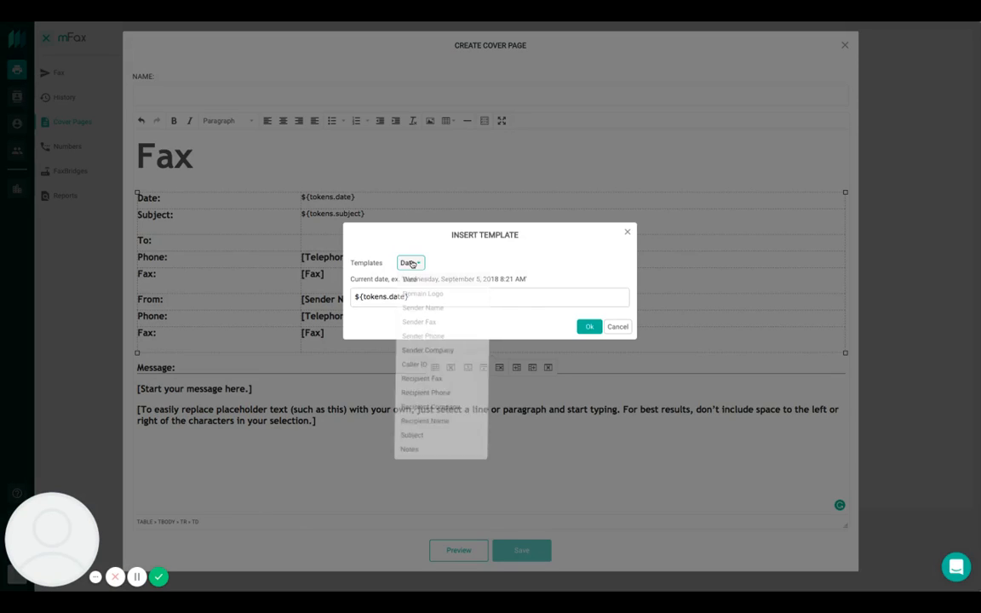
{"action": "left_click", "coordinate": [421, 421]}
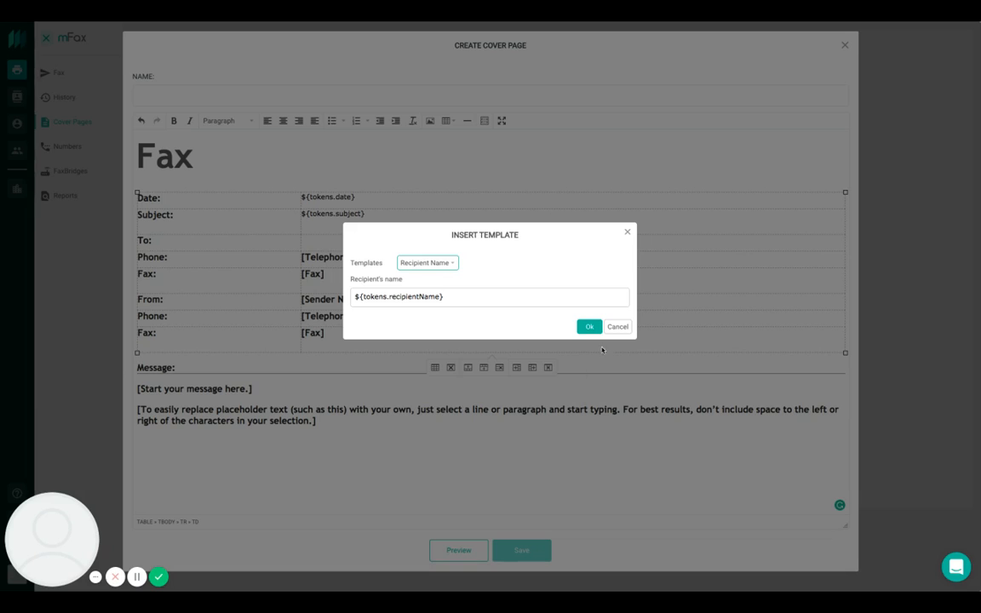
{"action": "left_click", "coordinate": [588, 327]}
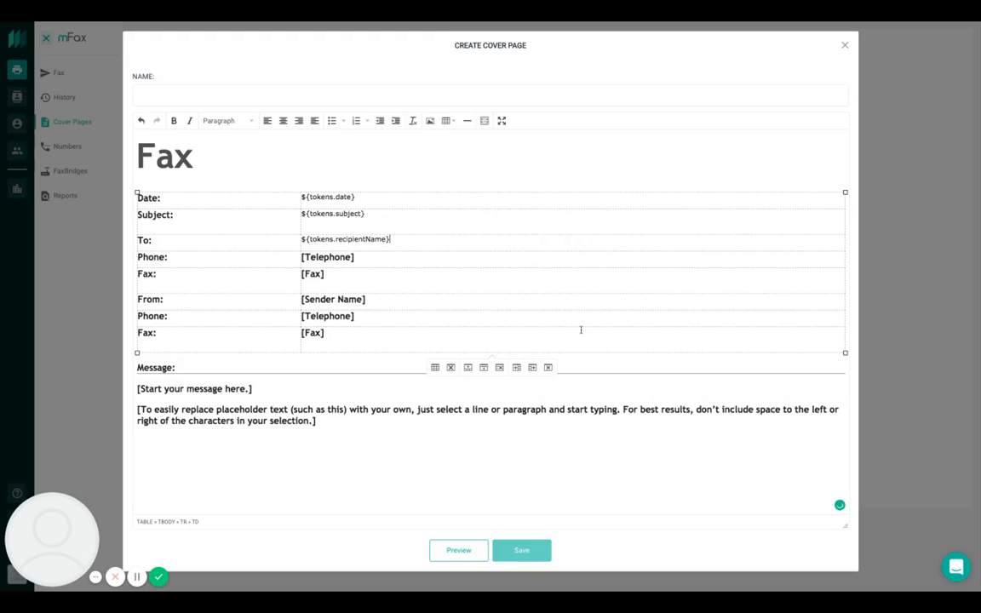
Replace the [Telephone] placeholder in the recipient's Phone row with the Recipient Phone template token
{"action": "key", "text": "shift+Left"}
{"action": "key", "text": "shift+Left"}
{"action": "left_click", "coordinate": [362, 256]}
{"action": "left_click_drag", "start_coordinate": [343, 240], "coordinate": [320, 240]}
{"action": "left_click", "coordinate": [379, 238]}
{"action": "left_click", "coordinate": [370, 258]}
{"action": "left_click_drag", "start_coordinate": [362, 258], "coordinate": [301, 257]}
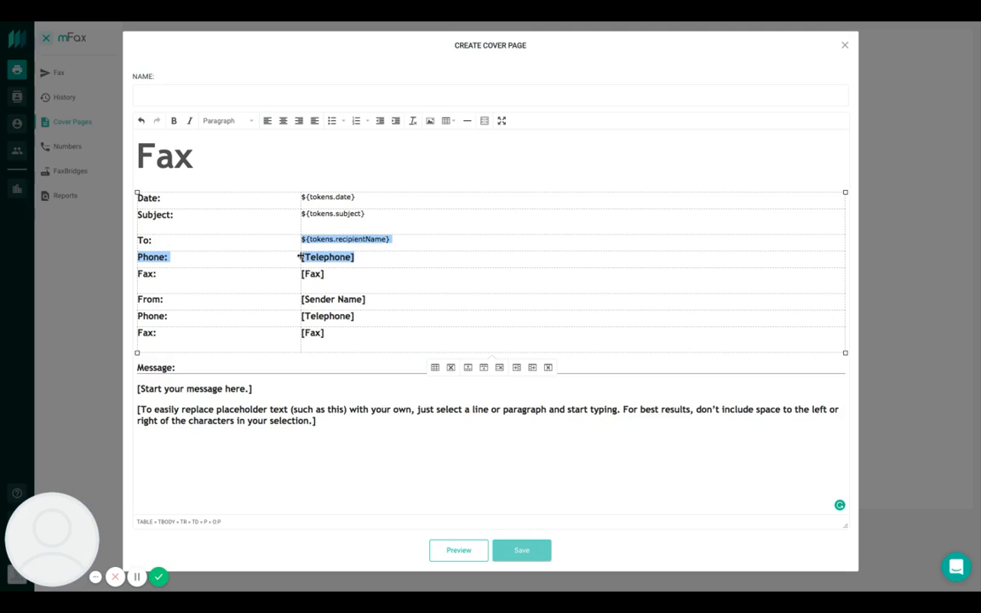
{"action": "left_click", "coordinate": [364, 258]}
{"action": "key", "text": "BackSpace"}
{"action": "key", "text": "BackSpace"}
{"action": "key", "text": "BackSpace"}
{"action": "key", "text": "BackSpace"}
{"action": "key", "text": "BackSpace"}
{"action": "key", "text": "BackSpace"}
{"action": "key", "text": "BackSpace"}
{"action": "key", "text": "BackSpace"}
{"action": "key", "text": "BackSpace"}
{"action": "key", "text": "BackSpace"}
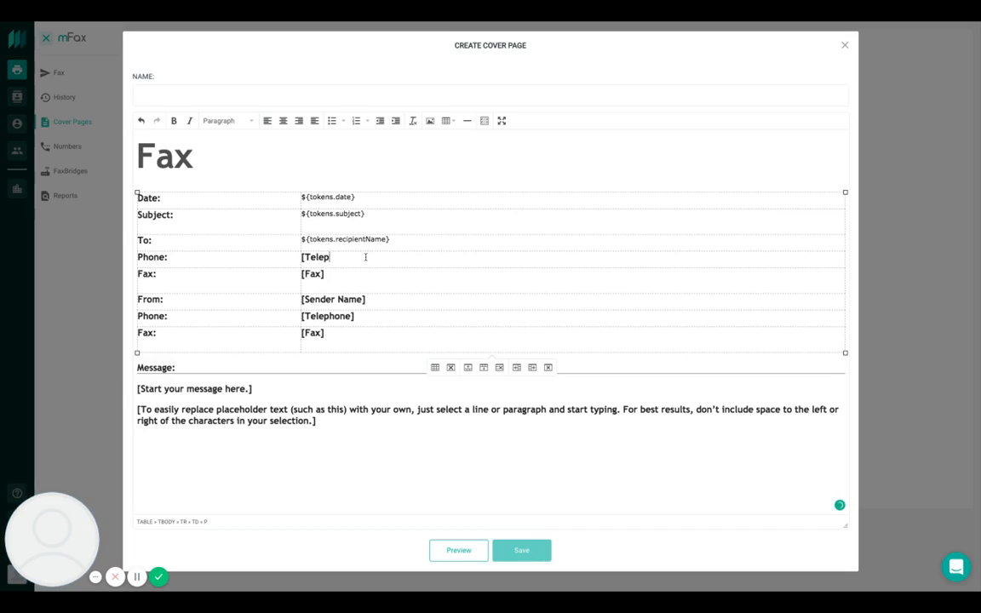
{"action": "key", "text": "BackSpace"}
{"action": "left_click", "coordinate": [484, 120]}
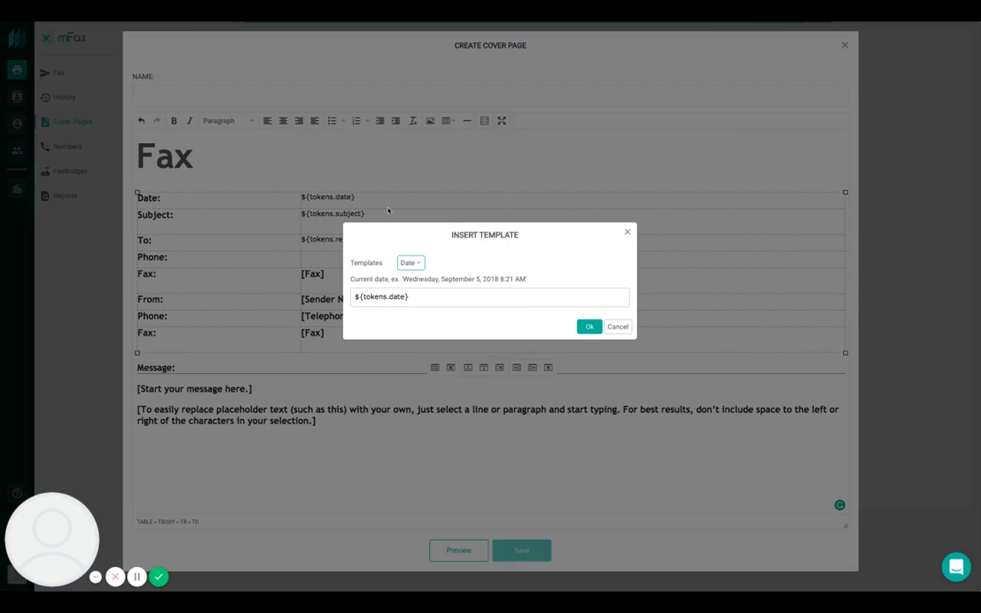
{"action": "left_click", "coordinate": [410, 262]}
{"action": "left_click", "coordinate": [430, 394]}
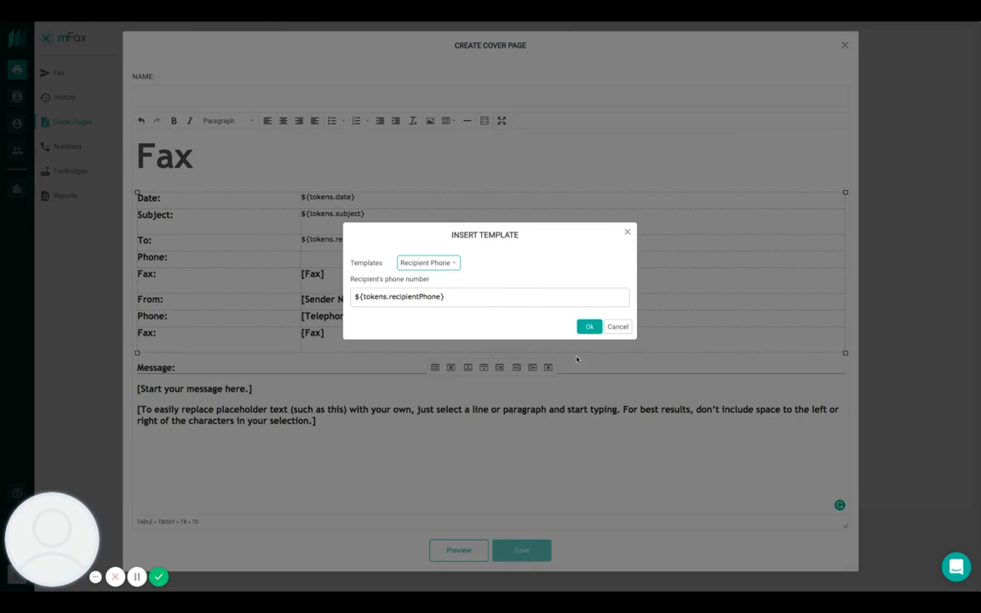
{"action": "left_click", "coordinate": [586, 326]}
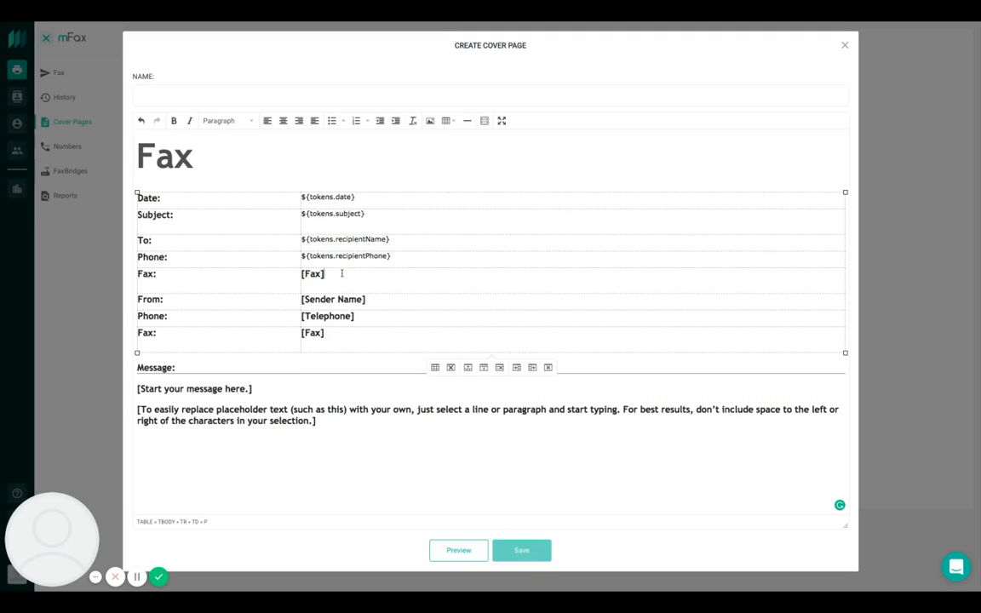
Replace the [Fax] placeholder in the recipient's Fax row with the Recipient Fax template token
{"action": "key", "text": "BackSpace"}
{"action": "key", "text": "BackSpace"}
{"action": "key", "text": "BackSpace"}
{"action": "left_click", "coordinate": [484, 121]}
{"action": "left_click", "coordinate": [410, 262]}
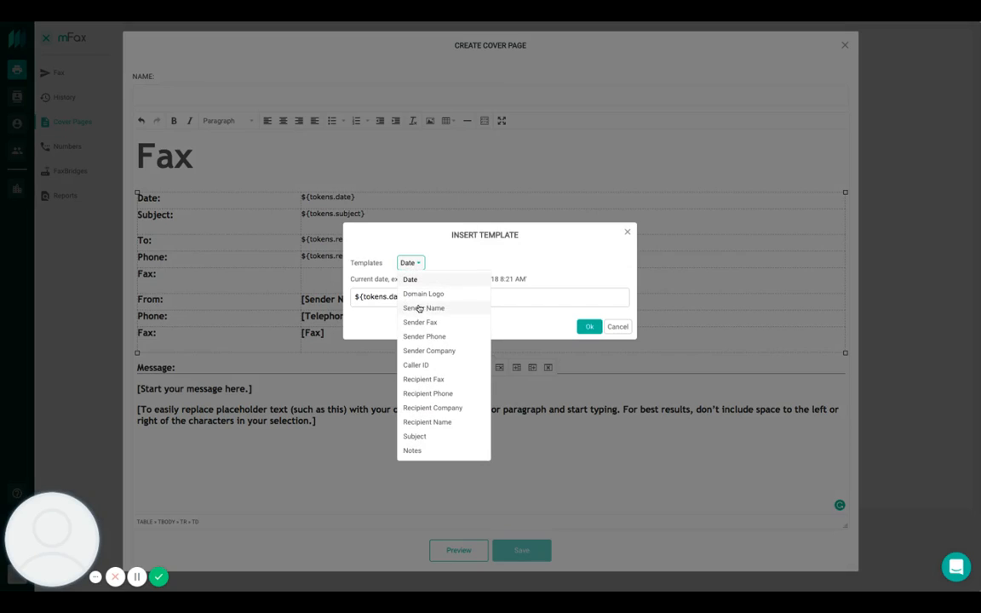
{"action": "left_click", "coordinate": [423, 379]}
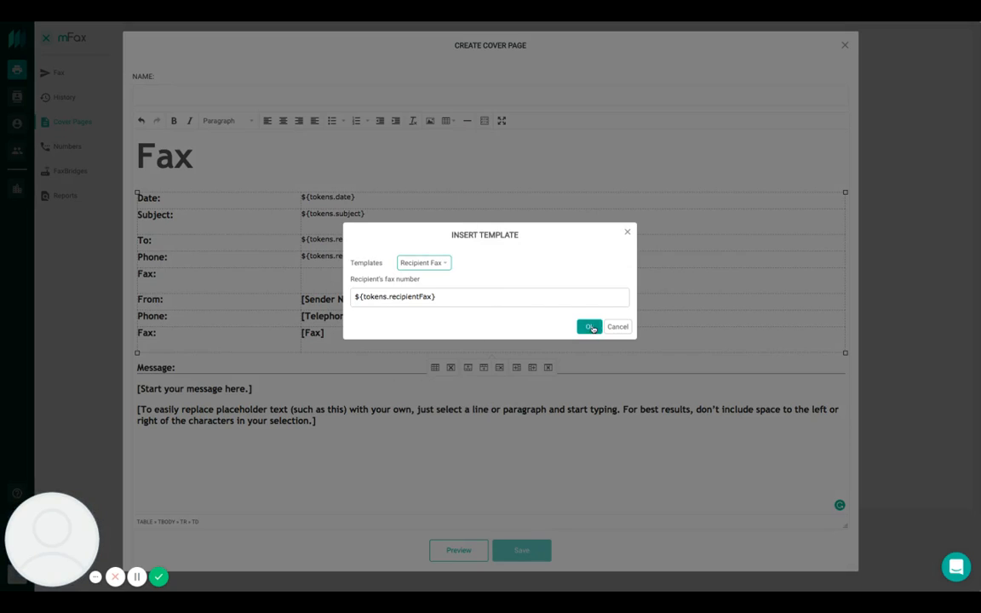
{"action": "left_click", "coordinate": [592, 328]}
Replace the [Sender Name] placeholder in the From row with the Sender Name template token
{"action": "left_click", "coordinate": [377, 298]}
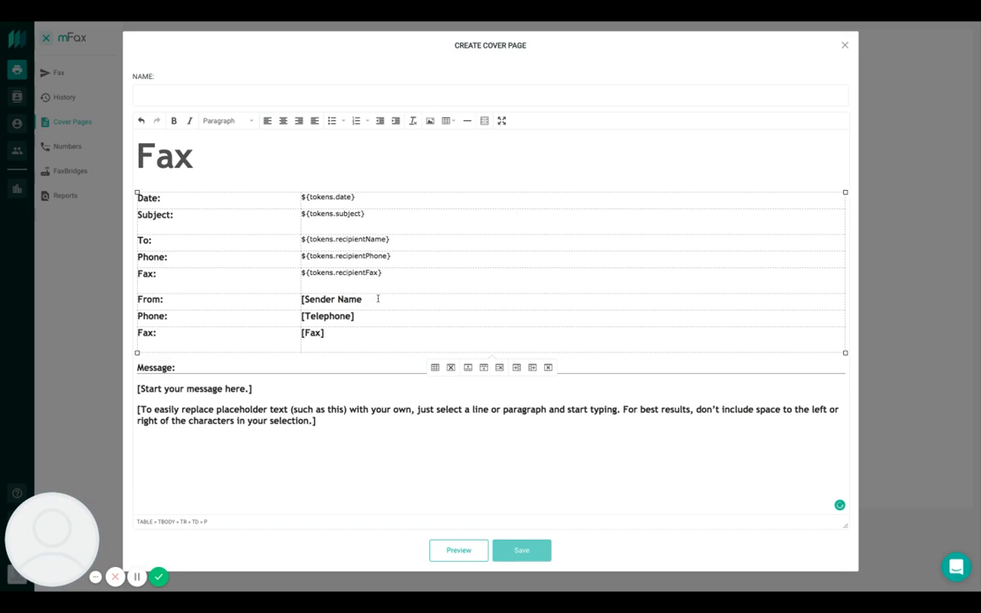
{"action": "key", "text": "BackSpace"}
{"action": "key", "text": "BackSpace"}
{"action": "key", "text": "BackSpace"}
{"action": "key", "text": "BackSpace"}
{"action": "key", "text": "BackSpace"}
{"action": "key", "text": "BackSpace"}
{"action": "key", "text": "BackSpace"}
{"action": "key", "text": "BackSpace"}
{"action": "key", "text": "BackSpace"}
{"action": "key", "text": "BackSpace"}
{"action": "key", "text": "BackSpace"}
{"action": "key", "text": "BackSpace"}
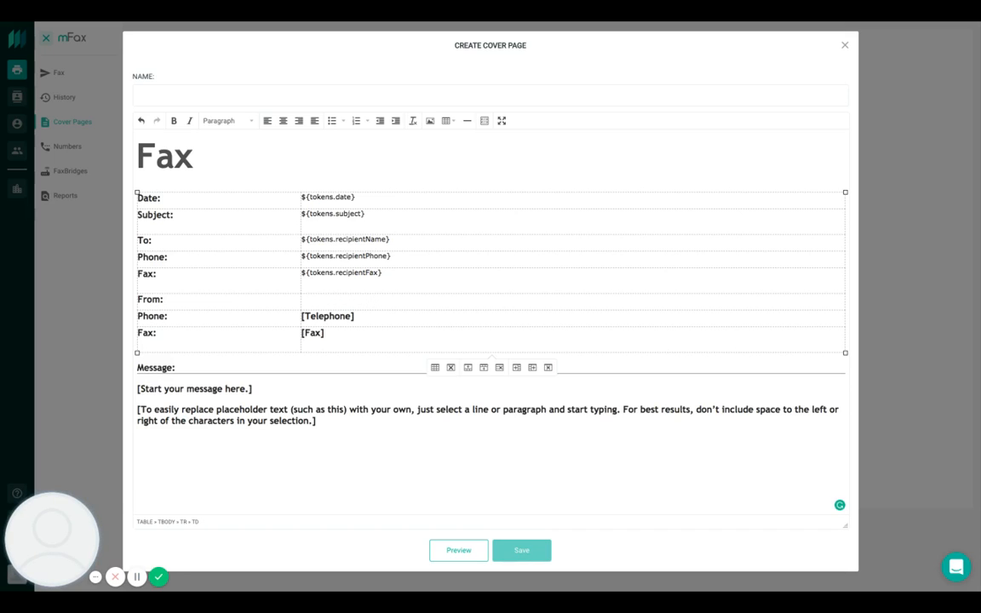
{"action": "left_click", "coordinate": [484, 120]}
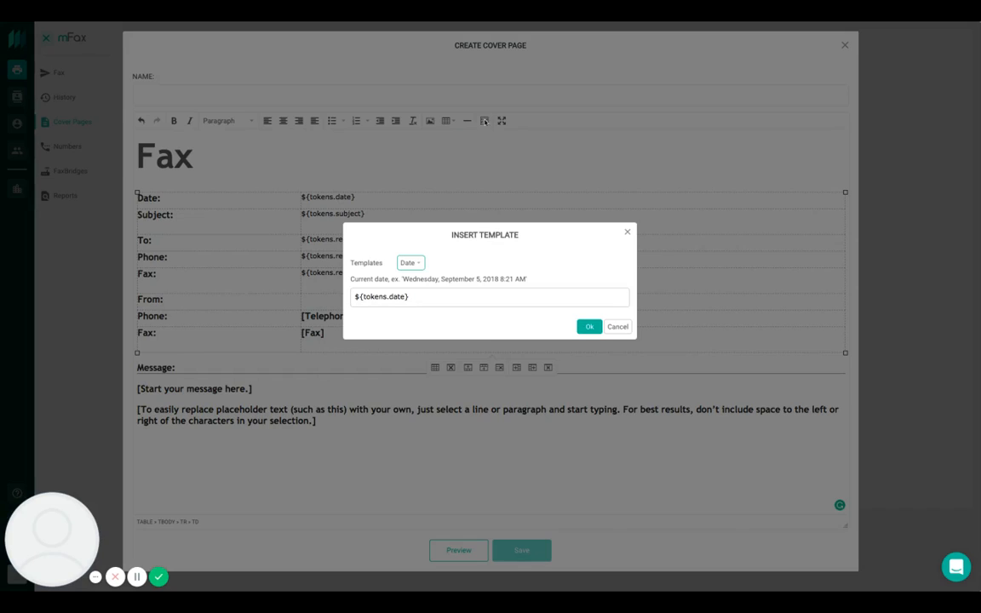
{"action": "left_click", "coordinate": [415, 268]}
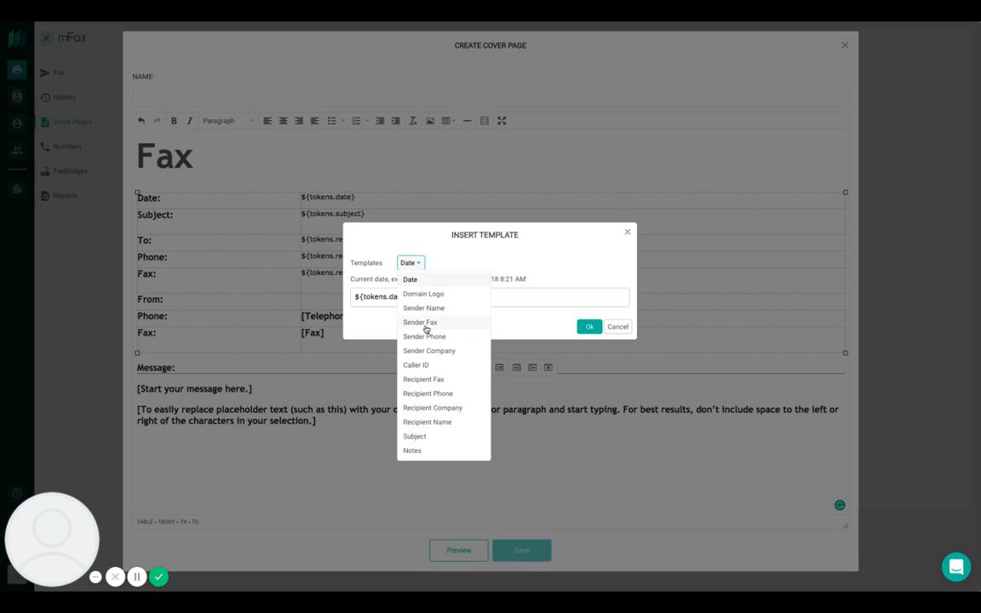
{"action": "left_click", "coordinate": [423, 309]}
{"action": "left_click", "coordinate": [589, 327]}
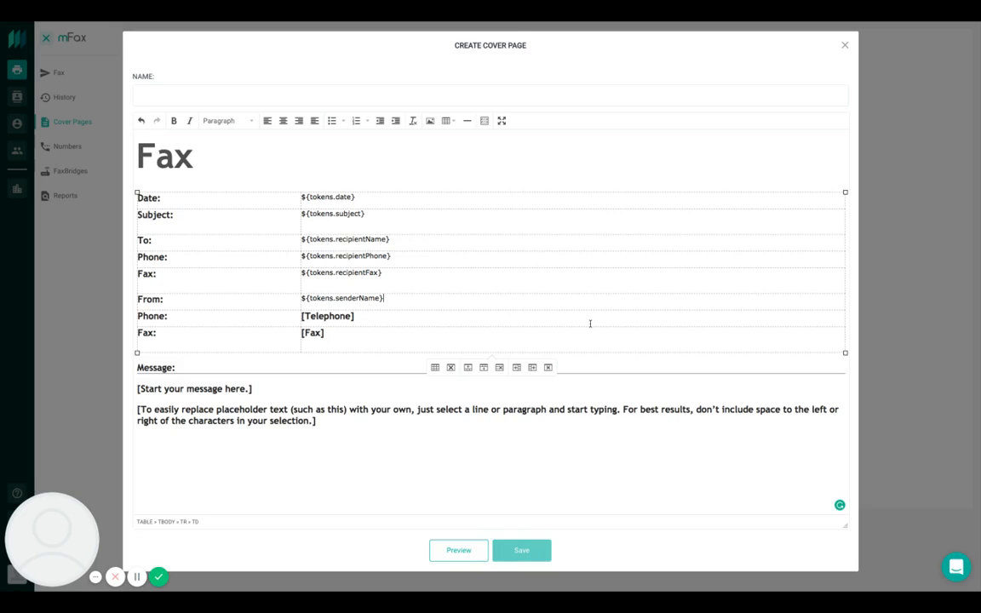
Replace the [Telephone] placeholder in the sender's Phone row with the Sender Phone template token
{"action": "left_click", "coordinate": [372, 319]}
{"action": "key", "text": "BackSpace"}
{"action": "key", "text": "BackSpace"}
{"action": "key", "text": "BackSpace"}
{"action": "key", "text": "BackSpace"}
{"action": "key", "text": "BackSpace"}
{"action": "key", "text": "BackSpace"}
{"action": "key", "text": "BackSpace"}
{"action": "key", "text": "BackSpace"}
{"action": "key", "text": "BackSpace"}
{"action": "key", "text": "BackSpace"}
{"action": "left_click", "coordinate": [484, 120]}
{"action": "left_click", "coordinate": [418, 267]}
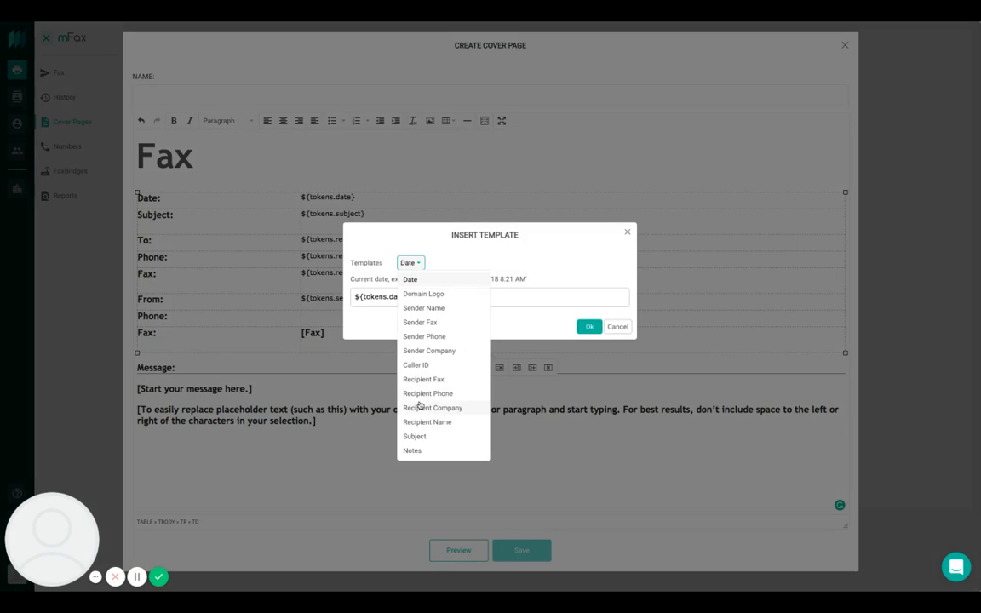
{"action": "left_click", "coordinate": [425, 315]}
{"action": "left_click", "coordinate": [589, 326]}
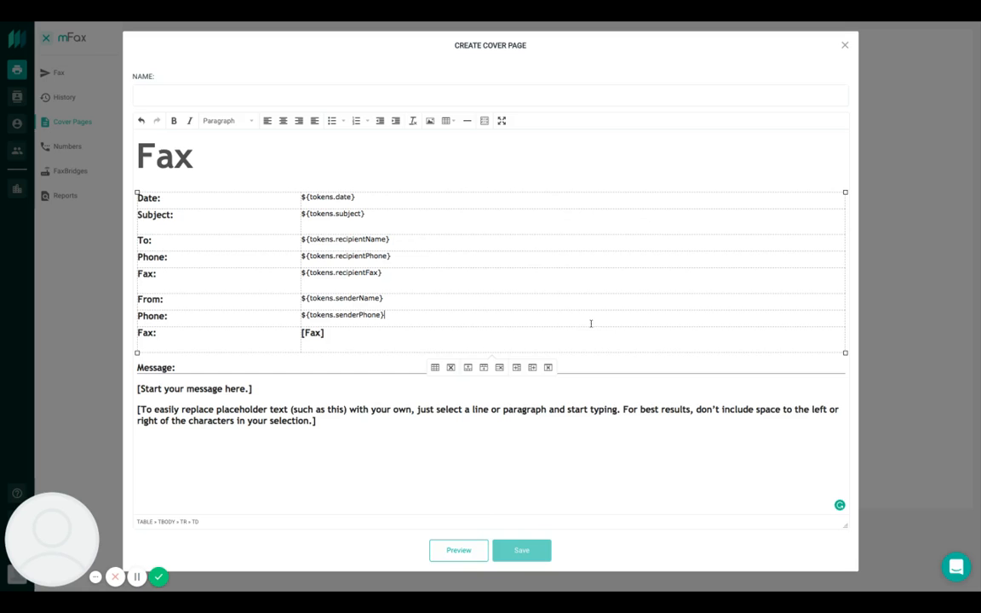
Replace the [Fax] placeholder in the sender's Fax row with the Sender Fax template token
{"action": "left_click", "coordinate": [350, 333]}
{"action": "key", "text": "BackSpace"}
{"action": "key", "text": "BackSpace"}
{"action": "left_click", "coordinate": [483, 120]}
{"action": "left_click", "coordinate": [407, 262]}
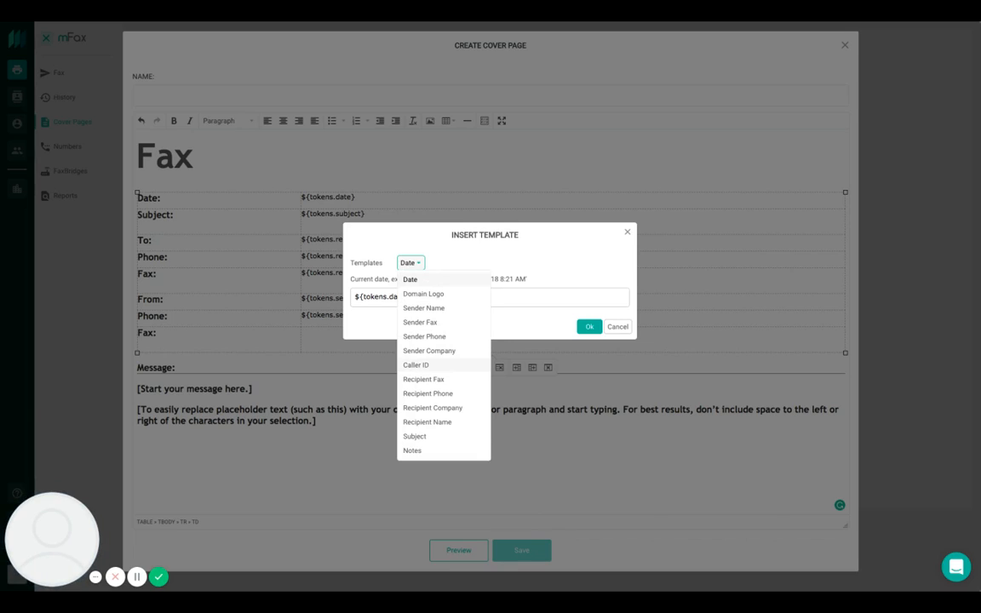
{"action": "left_click", "coordinate": [422, 323]}
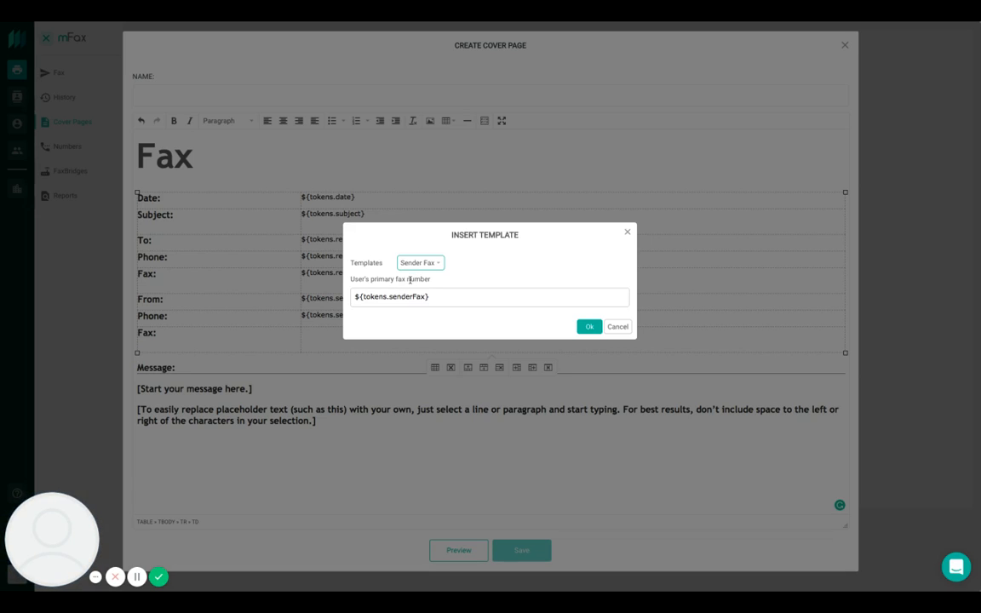
{"action": "left_click", "coordinate": [589, 327]}
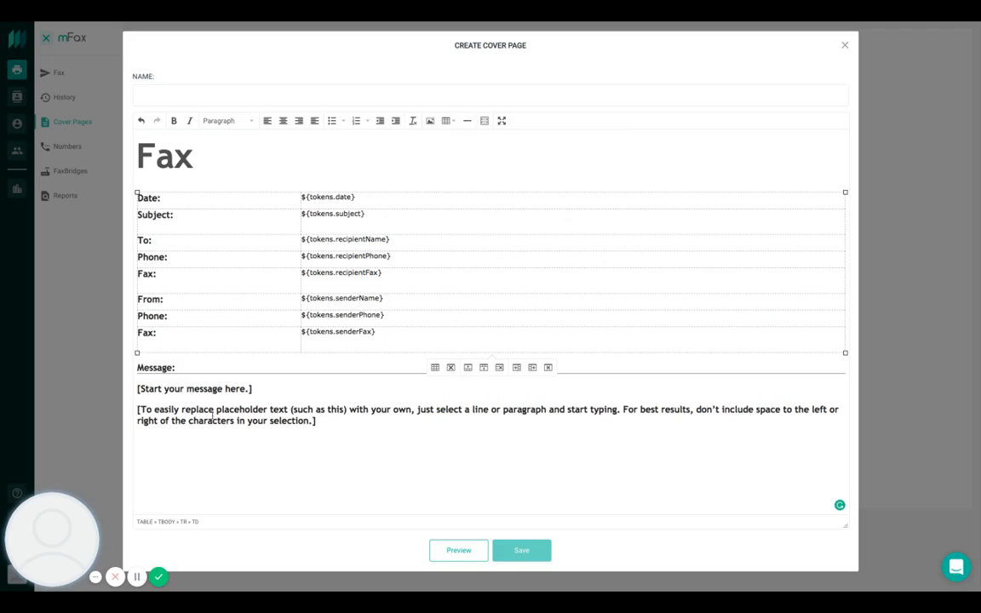
Try to delete both bracketed placeholder paragraphs under Message in one go, and undo the deletion
{"action": "left_click", "coordinate": [326, 420]}
{"action": "left_click_drag", "start_coordinate": [325, 419], "coordinate": [131, 382]}
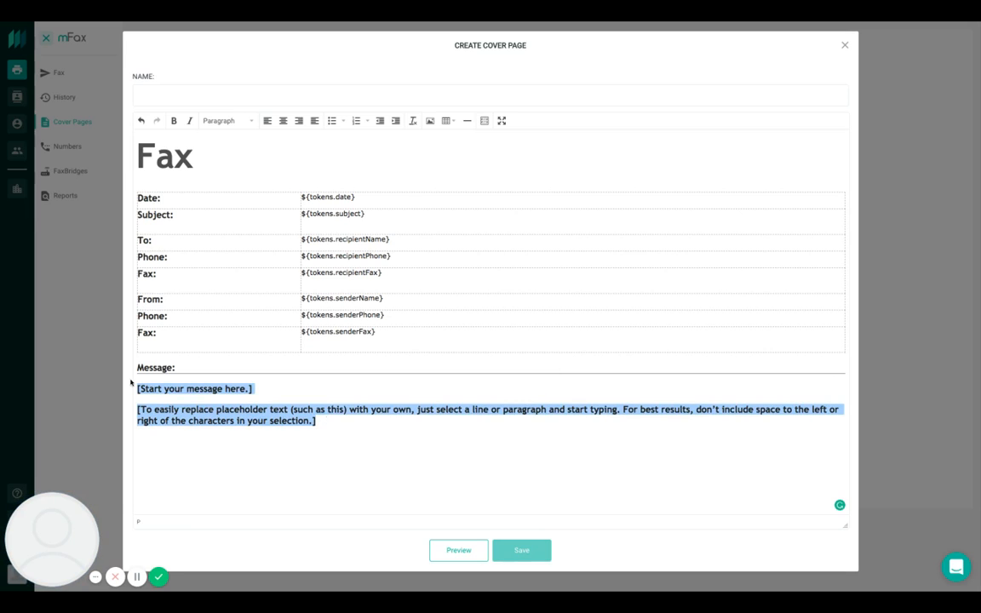
{"action": "key", "text": "BackSpace"}
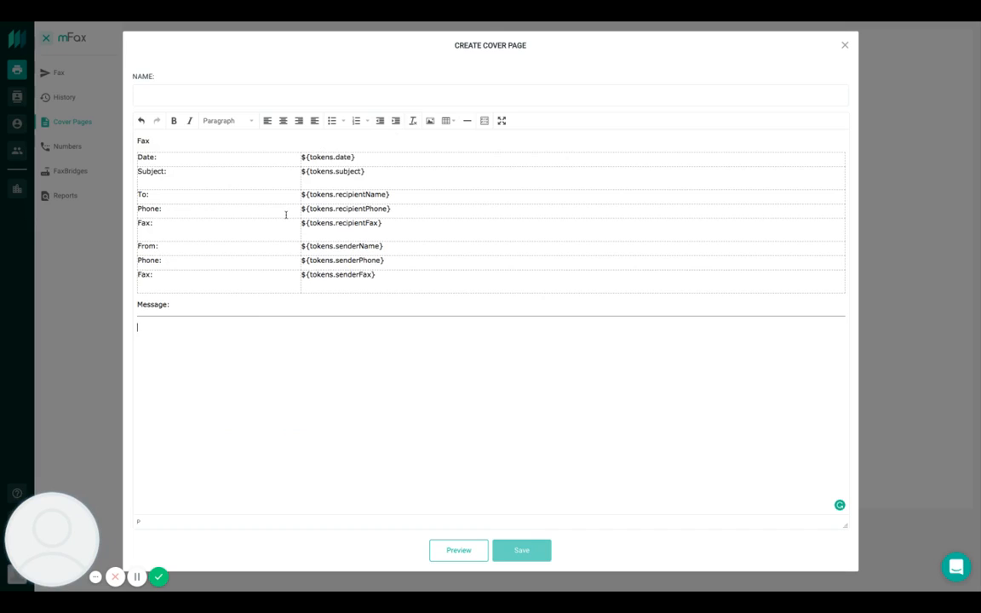
{"action": "left_click", "coordinate": [140, 121]}
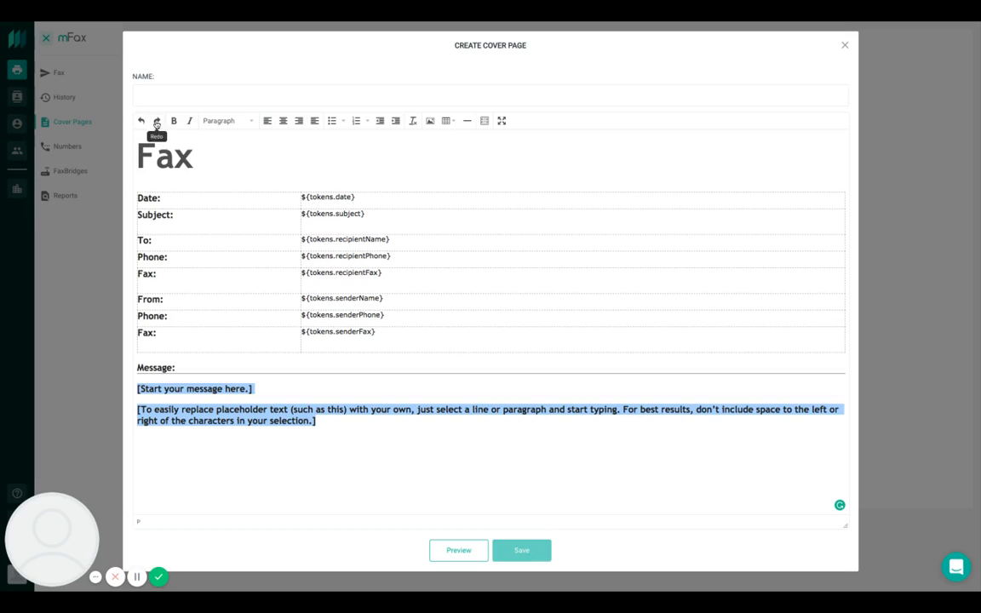
Try to delete only the second bracketed placeholder paragraph under Message, and undo the deletion
{"action": "left_click", "coordinate": [219, 402]}
{"action": "left_click_drag", "start_coordinate": [310, 427], "coordinate": [199, 410]}
{"action": "key", "text": "BackSpace"}
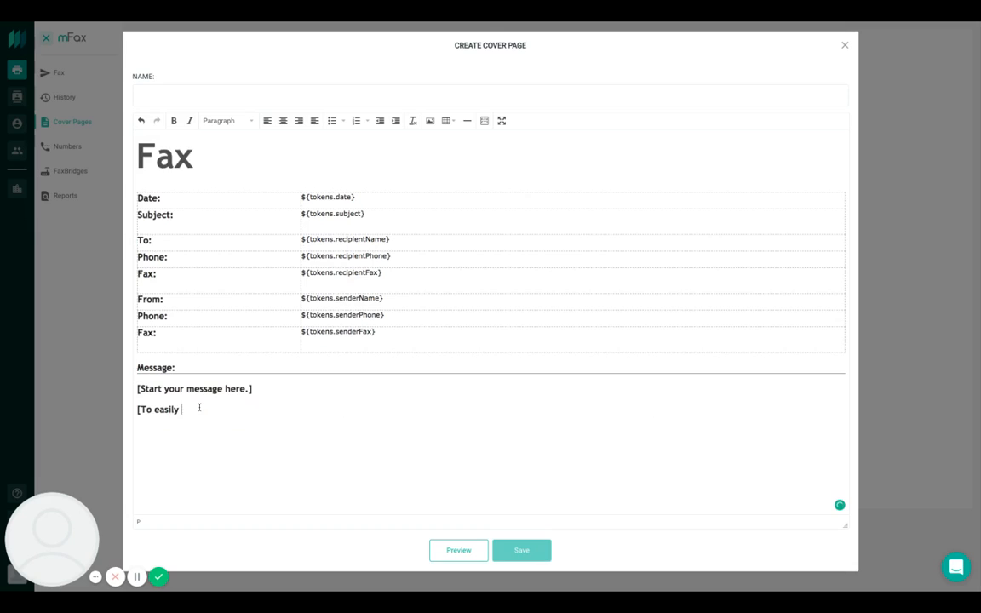
{"action": "key", "text": "BackSpace"}
{"action": "key", "text": "BackSpace"}
{"action": "key", "text": "BackSpace"}
{"action": "key", "text": "BackSpace"}
{"action": "key", "text": "BackSpace"}
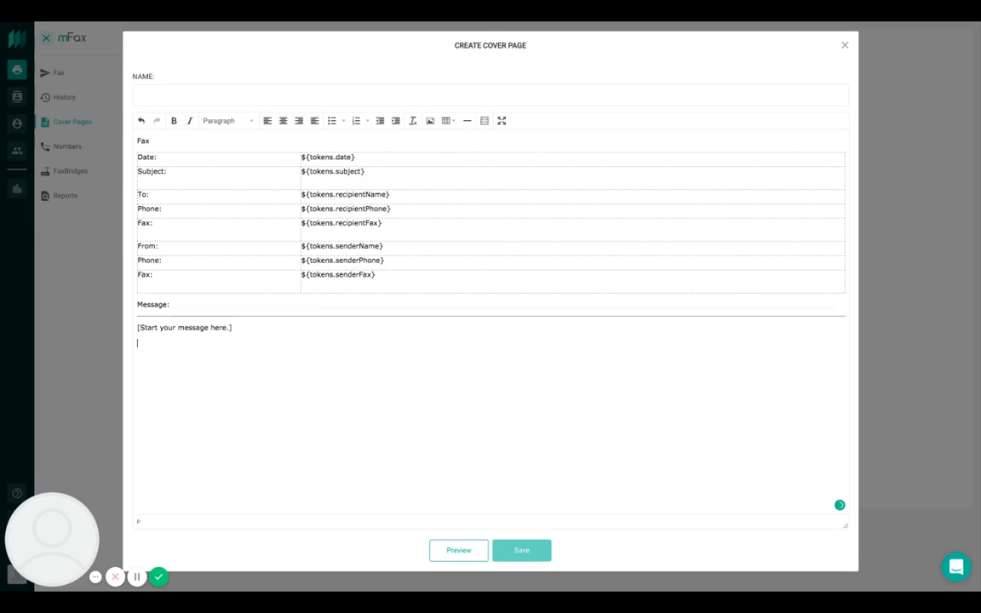
{"action": "left_click", "coordinate": [141, 121]}
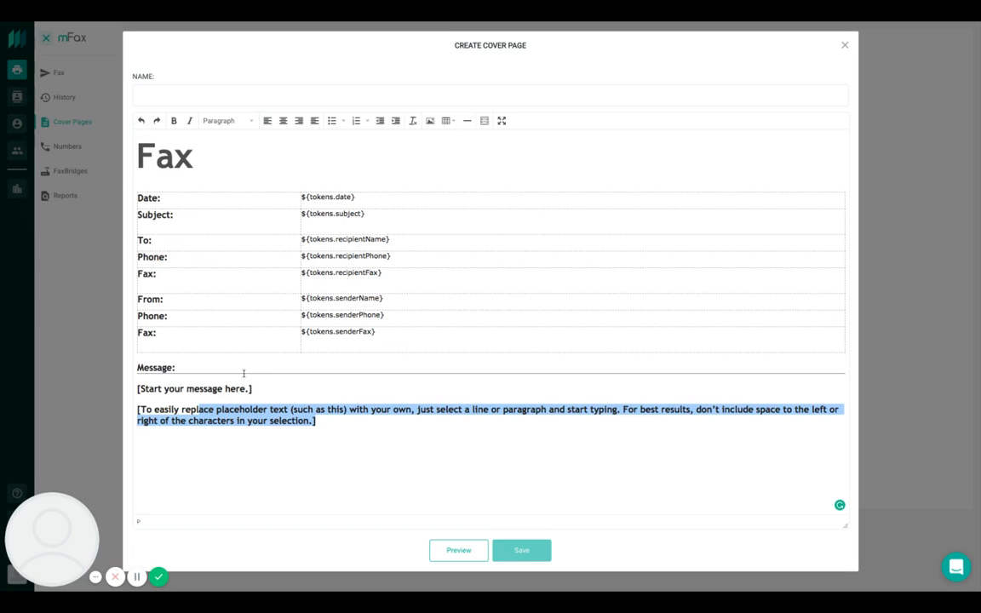
Delete the bracketed instruction paragraph and the [Start your message here.] placeholder under Message
{"action": "key", "text": "BackSpace"}
{"action": "key", "text": "BackSpace"}
{"action": "key", "text": "BackSpace"}
{"action": "key", "text": "BackSpace"}
{"action": "key", "text": "BackSpace"}
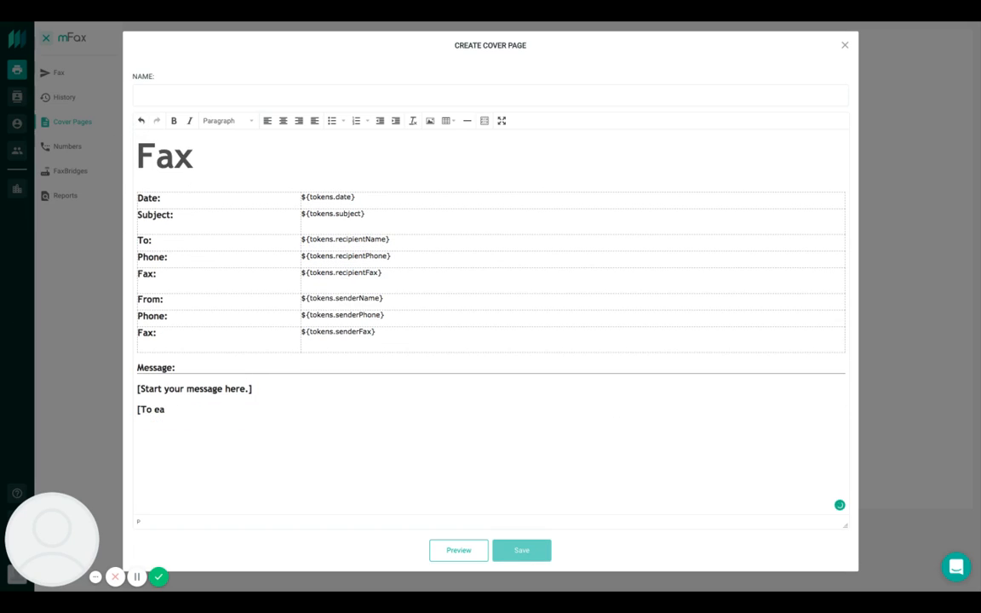
{"action": "key", "text": "BackSpace"}
{"action": "key", "text": "BackSpace"}
{"action": "key", "text": "BackSpace"}
{"action": "key", "text": "BackSpace"}
{"action": "key", "text": "BackSpace"}
{"action": "key", "text": "BackSpace"}
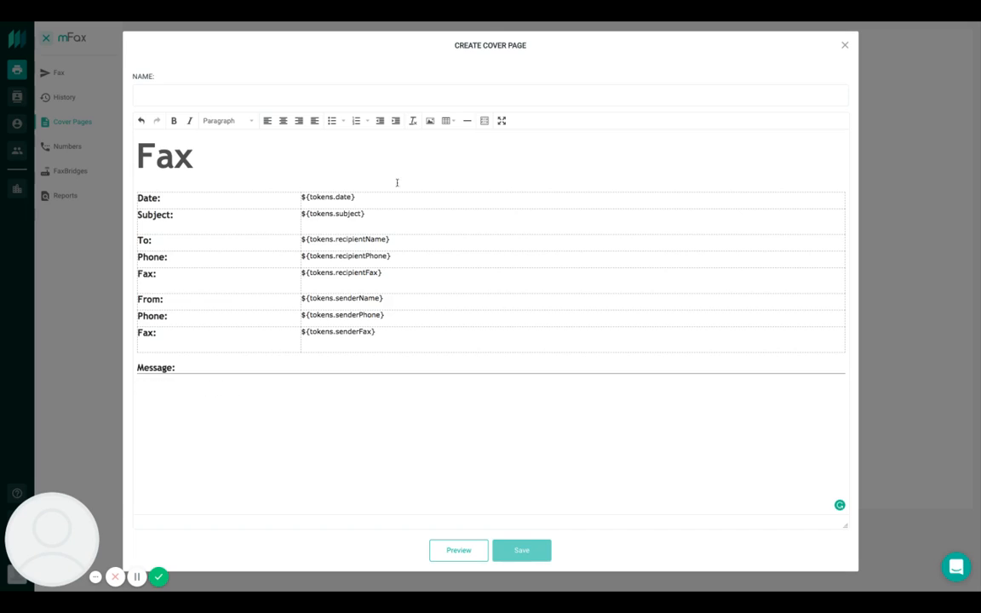
Insert the Notes template token in the empty area below the Message heading
{"action": "left_click", "coordinate": [483, 120]}
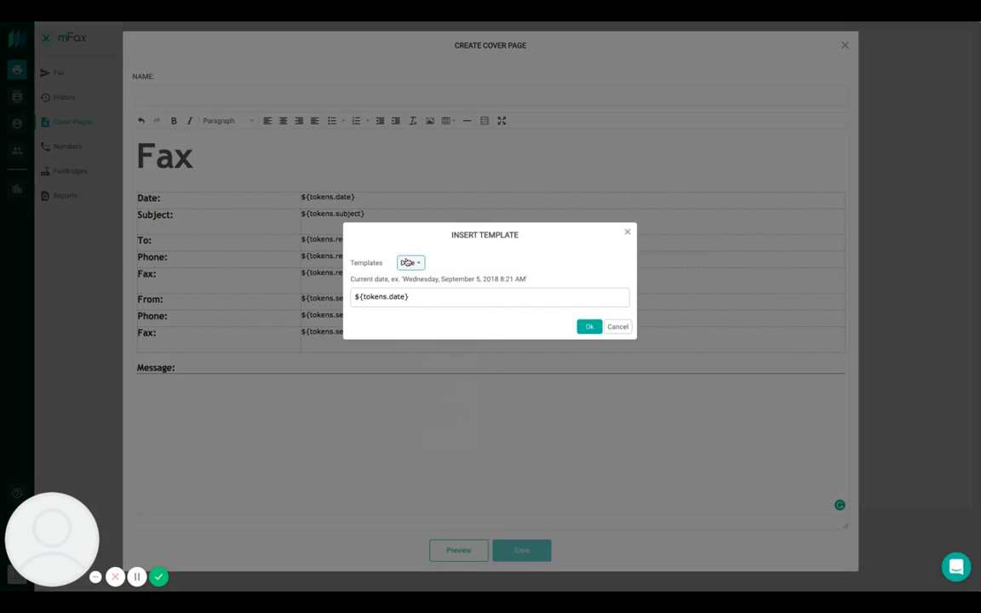
{"action": "left_click", "coordinate": [407, 262]}
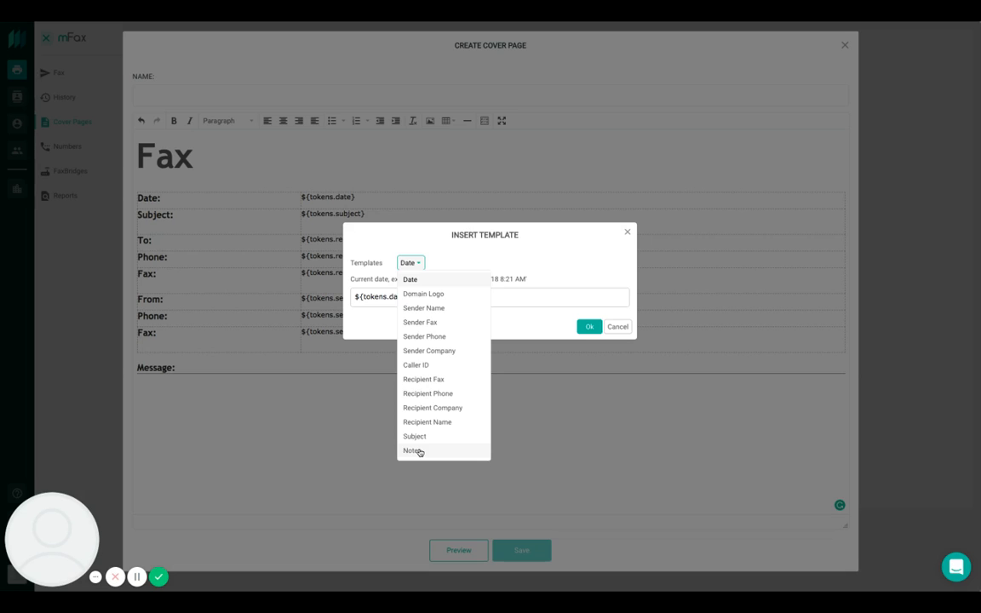
{"action": "left_click", "coordinate": [412, 450]}
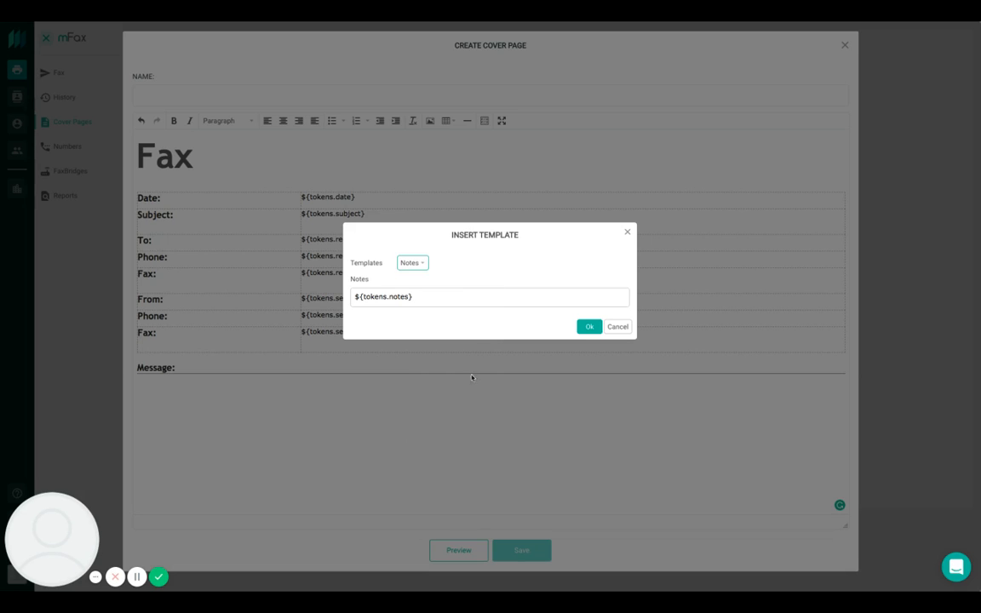
{"action": "left_click", "coordinate": [589, 327]}
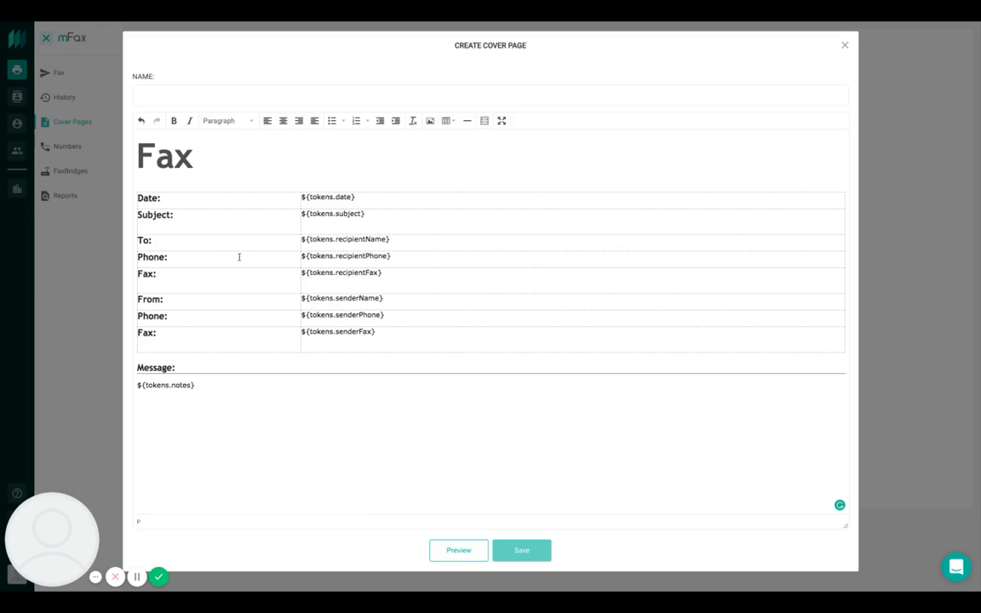
Name the cover page "some custom cover page" and save it
{"action": "left_click", "coordinate": [156, 95]}
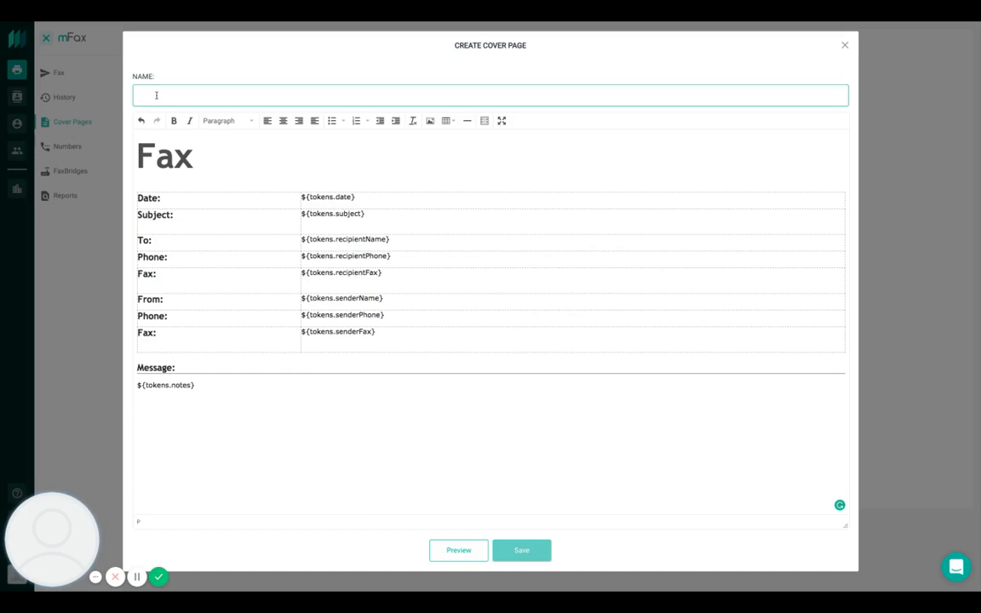
{"action": "type", "text": "some cu"}
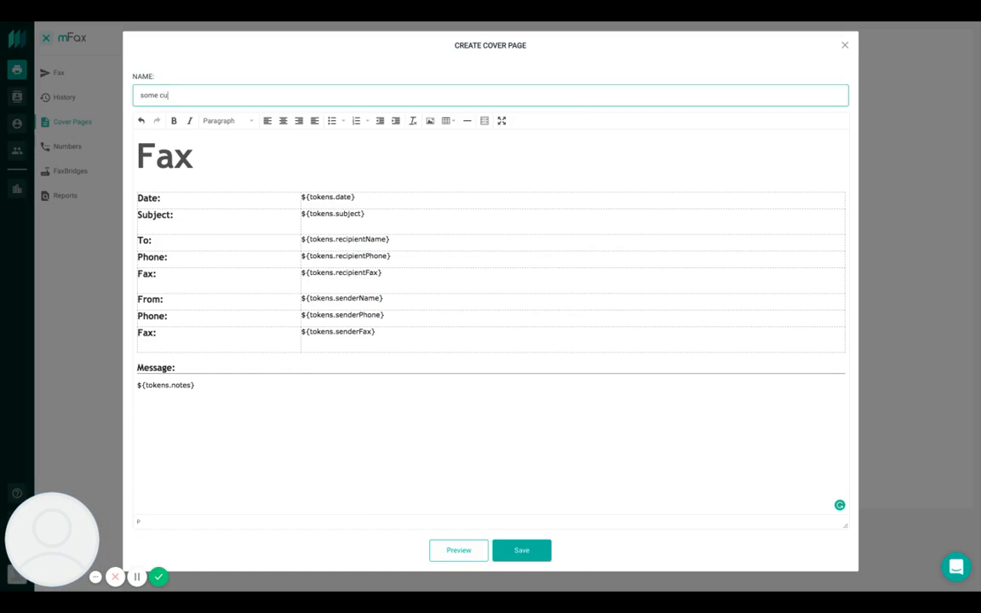
{"action": "type", "text": "stom cover page"}
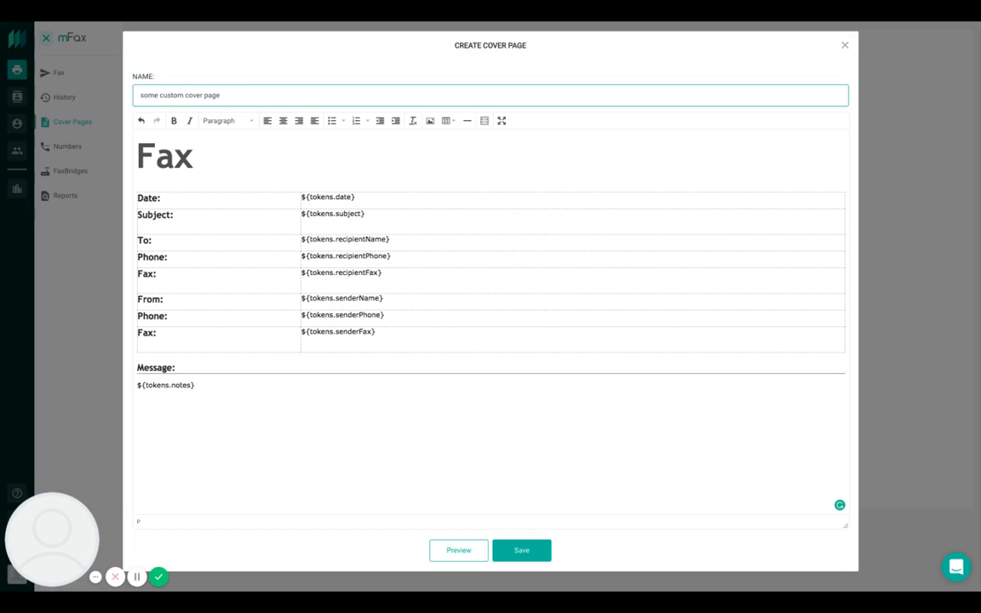
{"action": "left_click", "coordinate": [520, 550]}
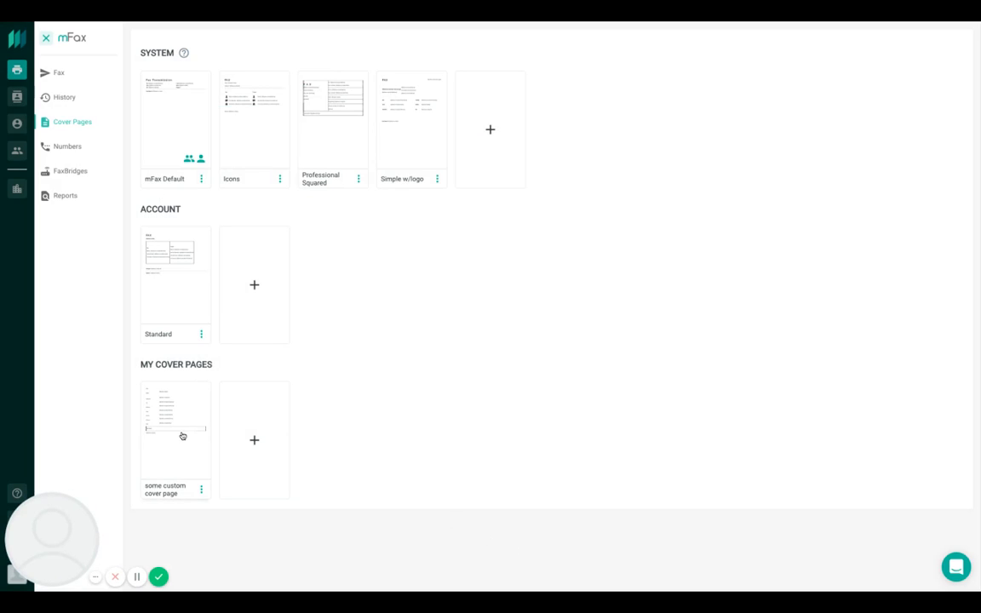
Include a cover page in a new fax, choose "some custom cover page", and preview it
{"action": "left_click", "coordinate": [61, 74]}
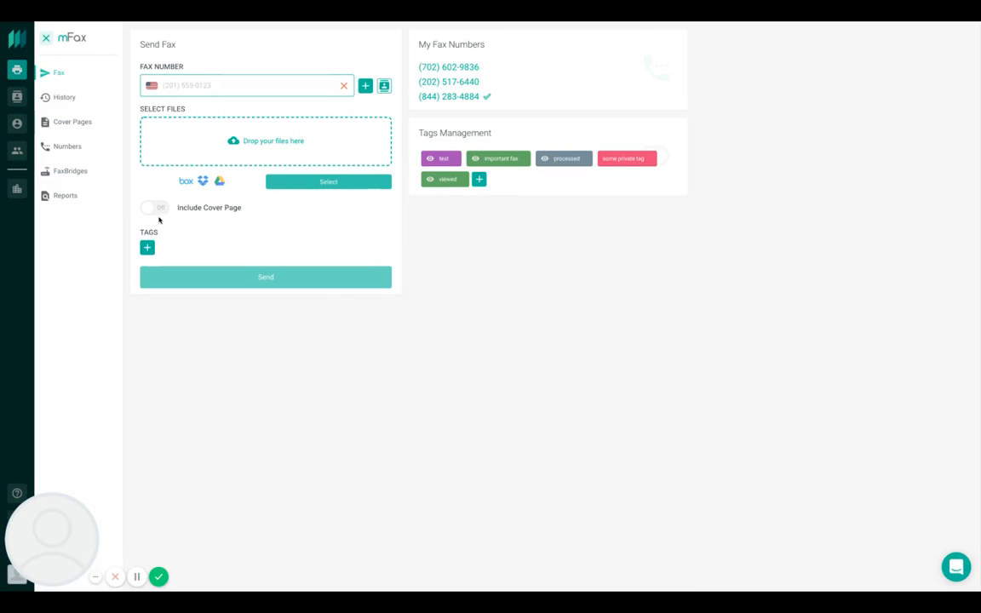
{"action": "left_click", "coordinate": [156, 209]}
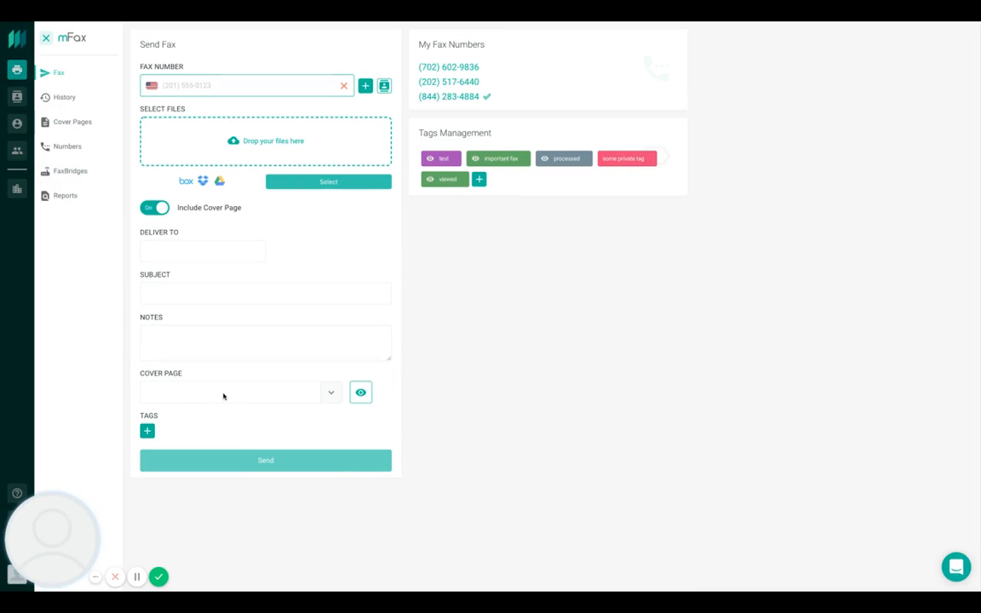
{"action": "left_click", "coordinate": [223, 393]}
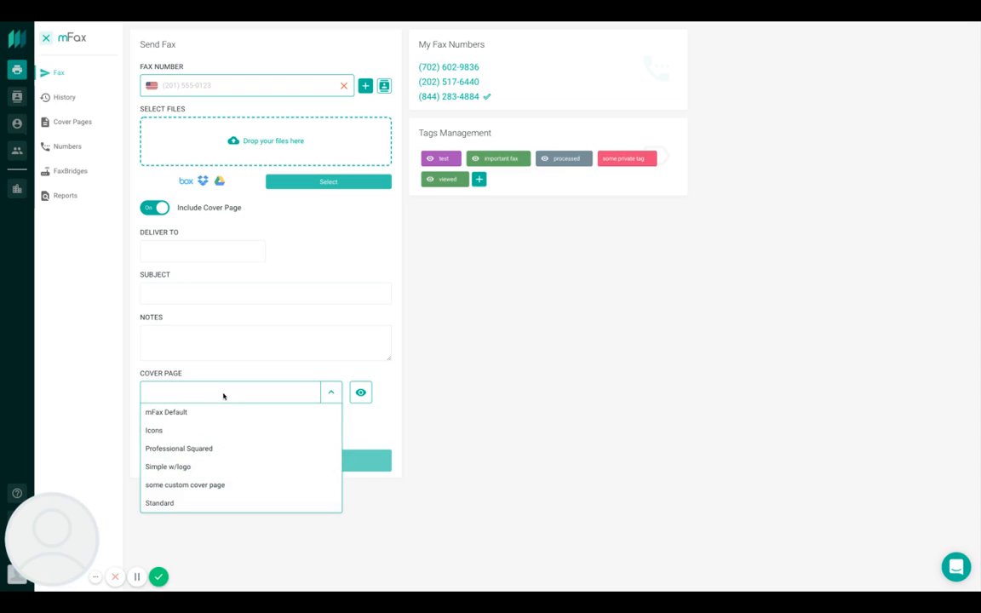
{"action": "left_click", "coordinate": [179, 485]}
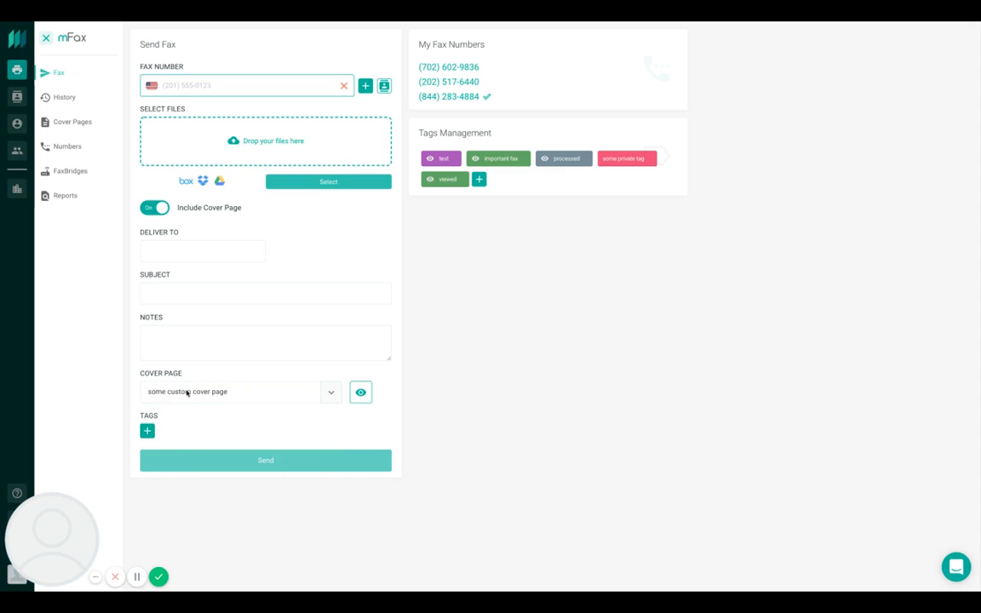
{"action": "left_click", "coordinate": [361, 392]}
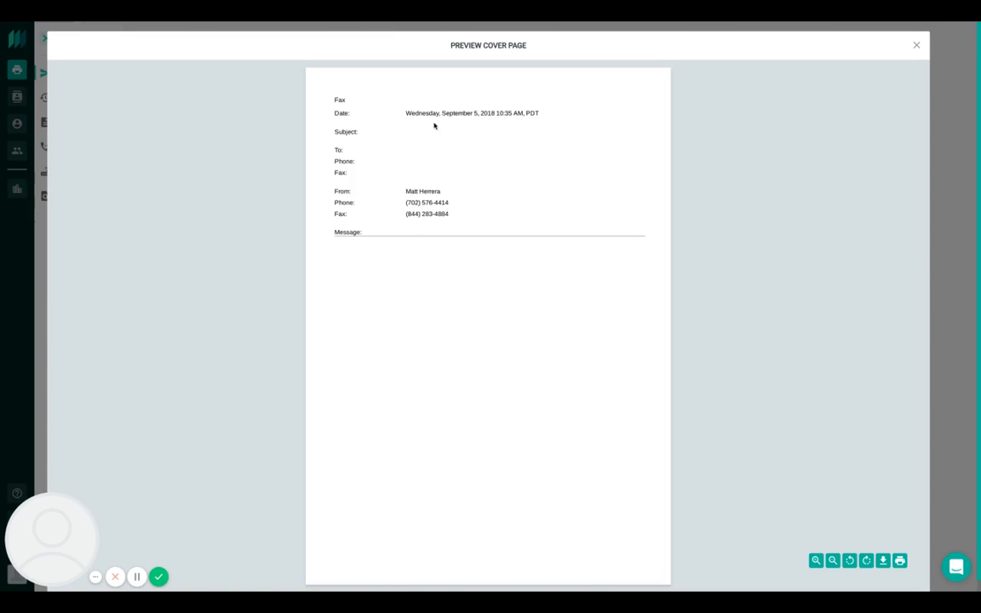
{"action": "left_click", "coordinate": [916, 45]}
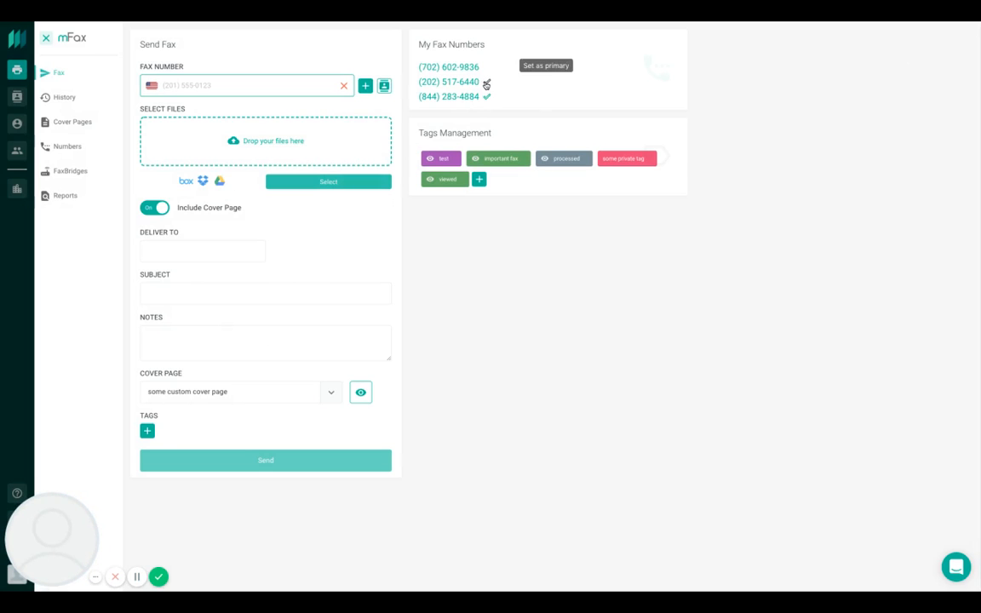
Set the second number under My Fax Numbers as primary and preview the cover page again
{"action": "left_click", "coordinate": [486, 82]}
{"action": "left_click", "coordinate": [360, 392]}
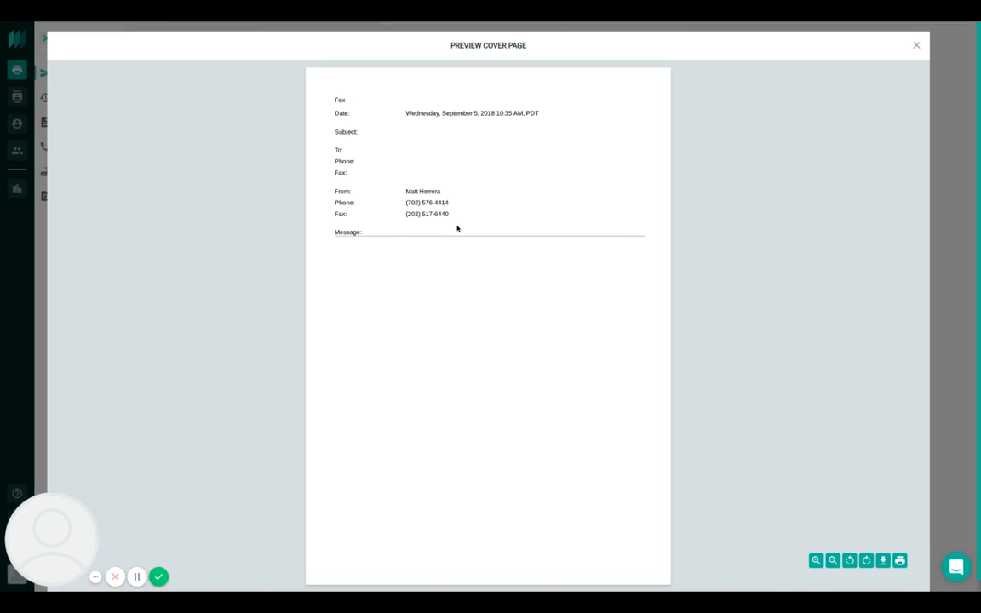
{"action": "left_click", "coordinate": [915, 45]}
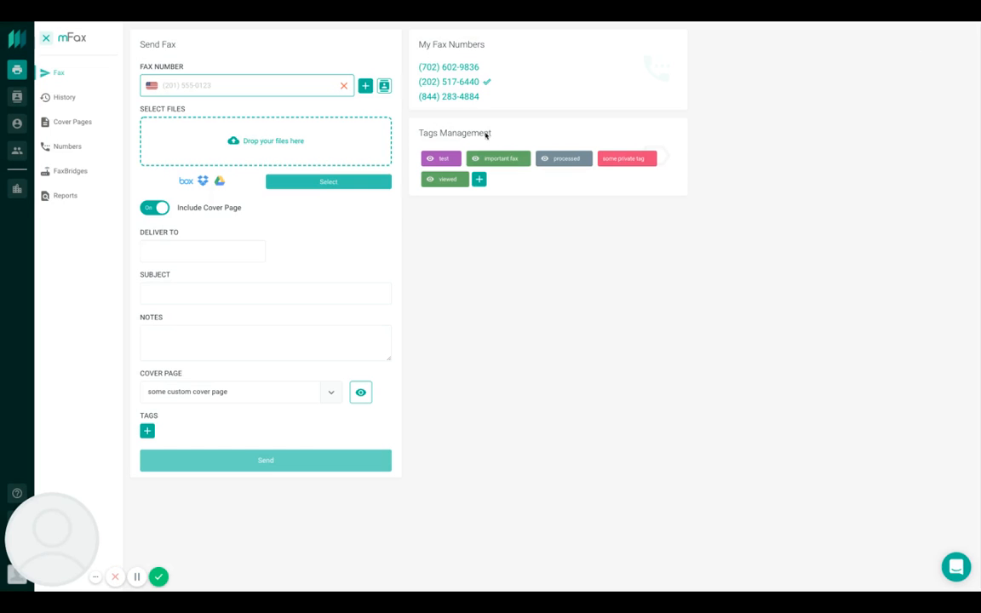